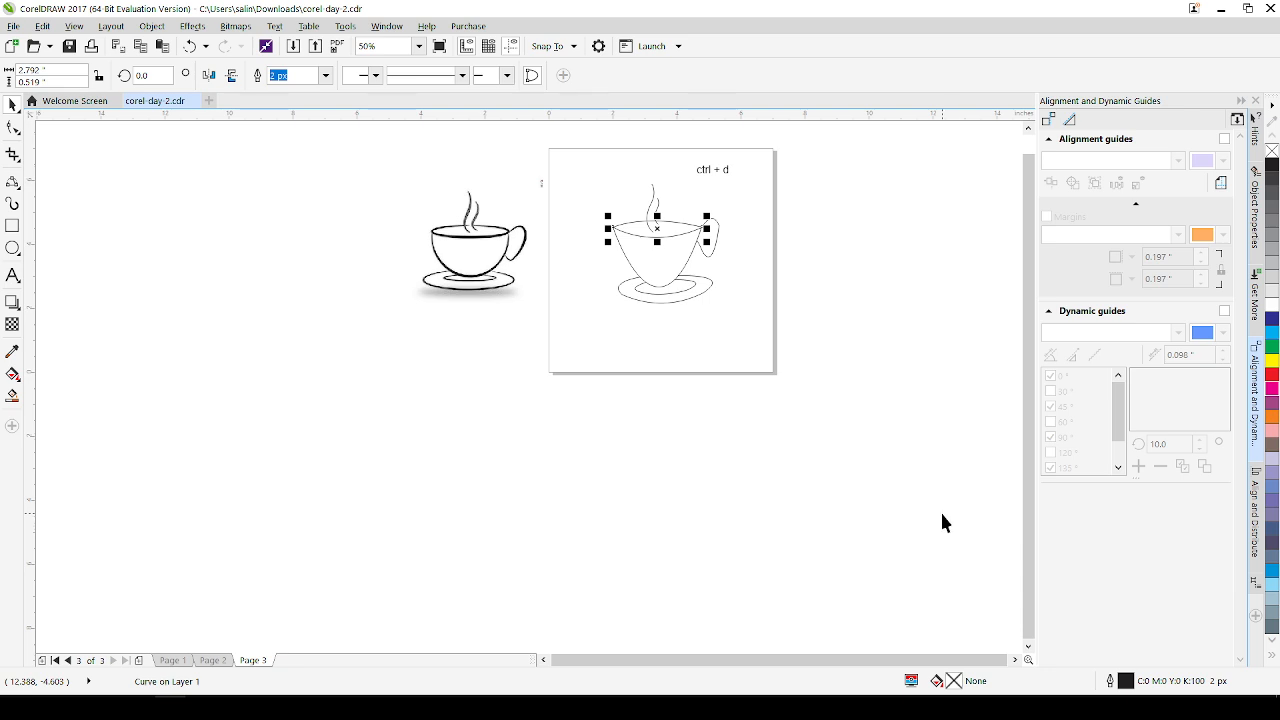
# Set the selected cup rim's outline colour to red (C0 M100 Y100 K0) in the Outline Pen settings
pyautogui.scroll(-3, 737, 486)
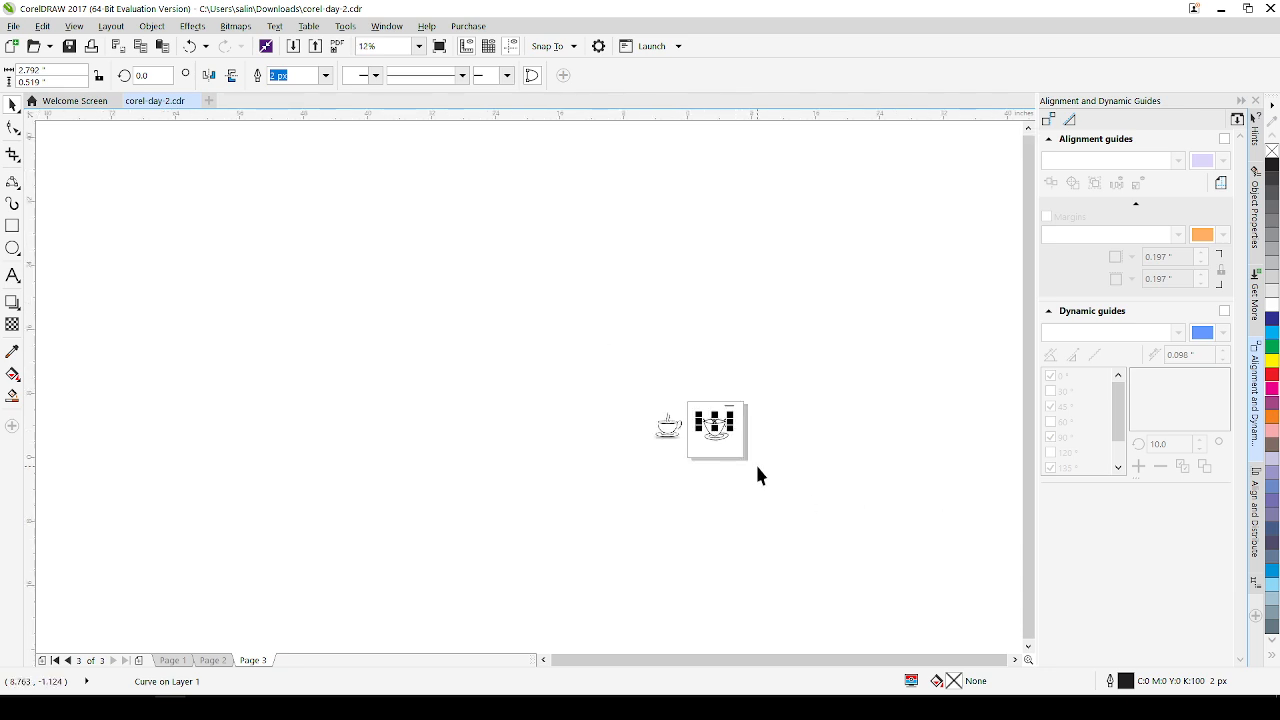
pyautogui.scroll(4, 757, 467)
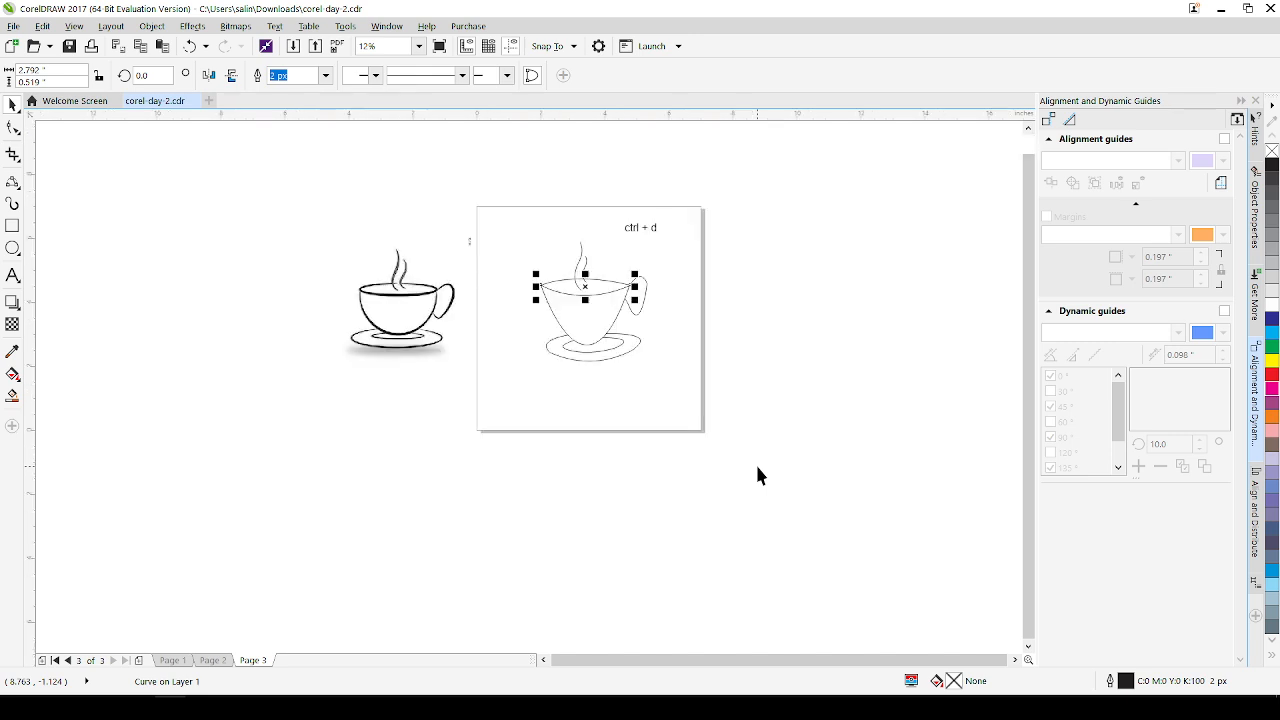
pyautogui.scroll(-2, 720, 425)
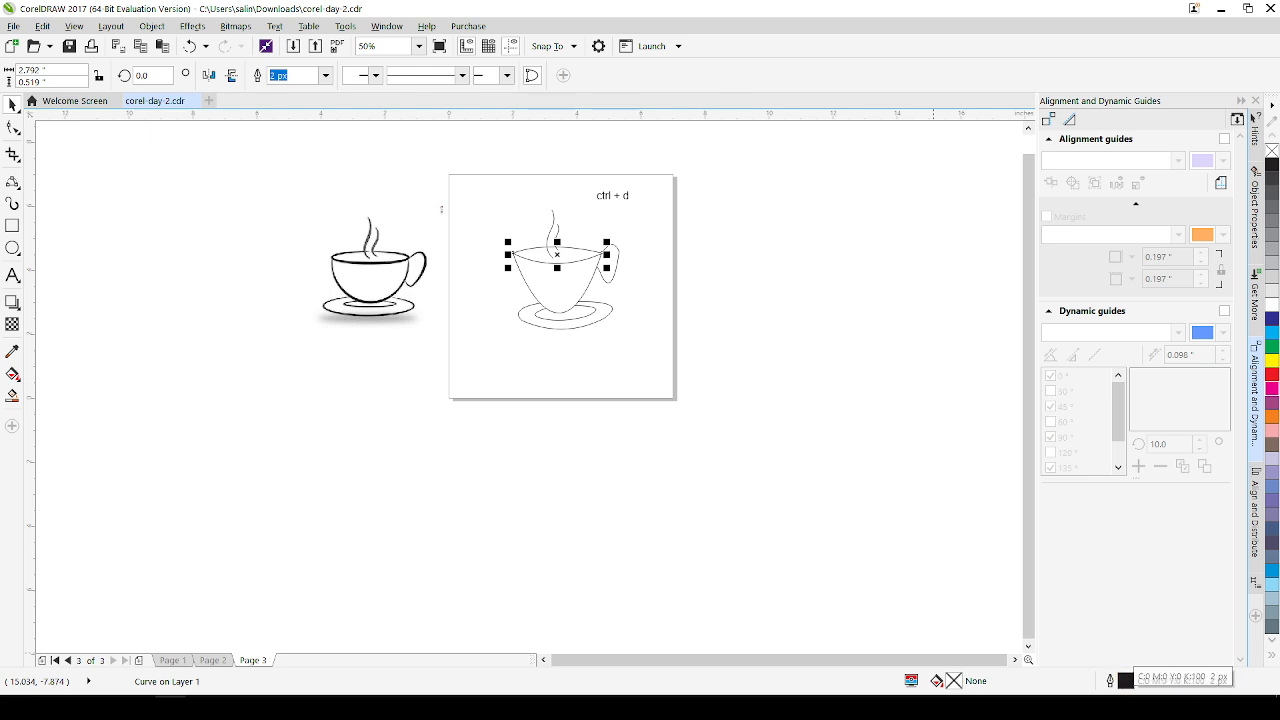
pyautogui.doubleClick(1128, 683)
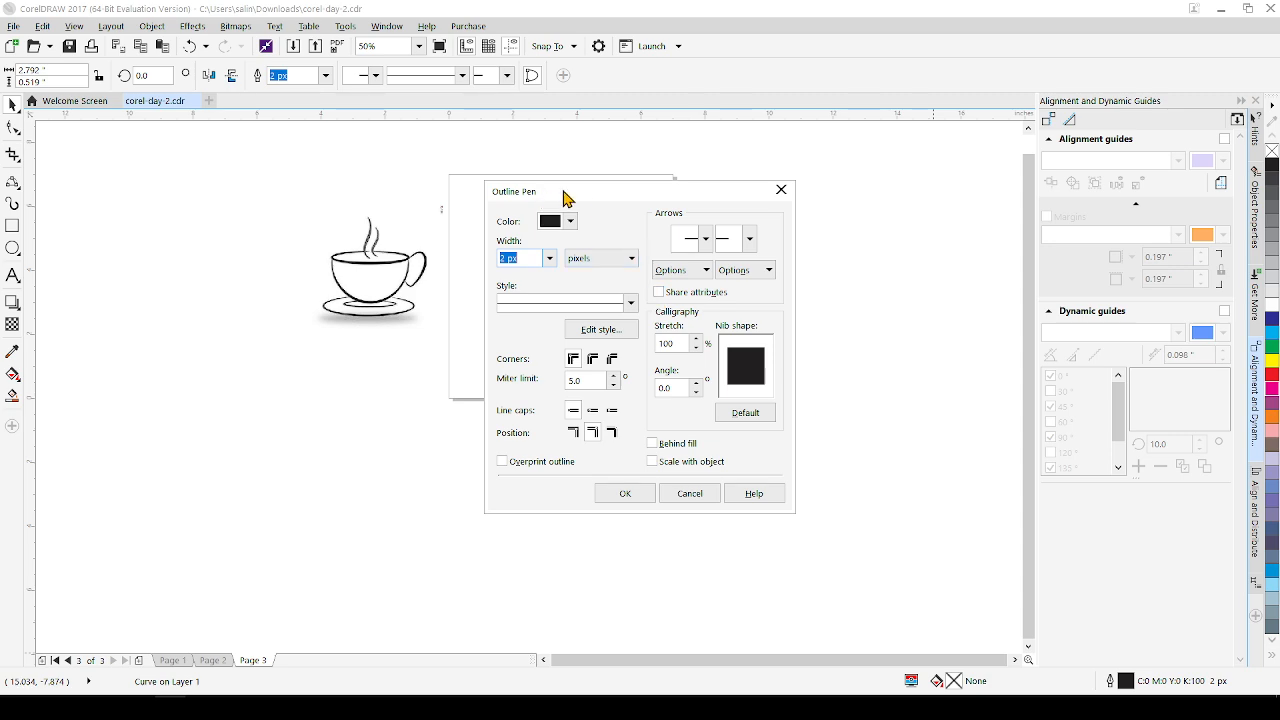
pyautogui.moveTo(580, 197); pyautogui.dragTo(741, 178)
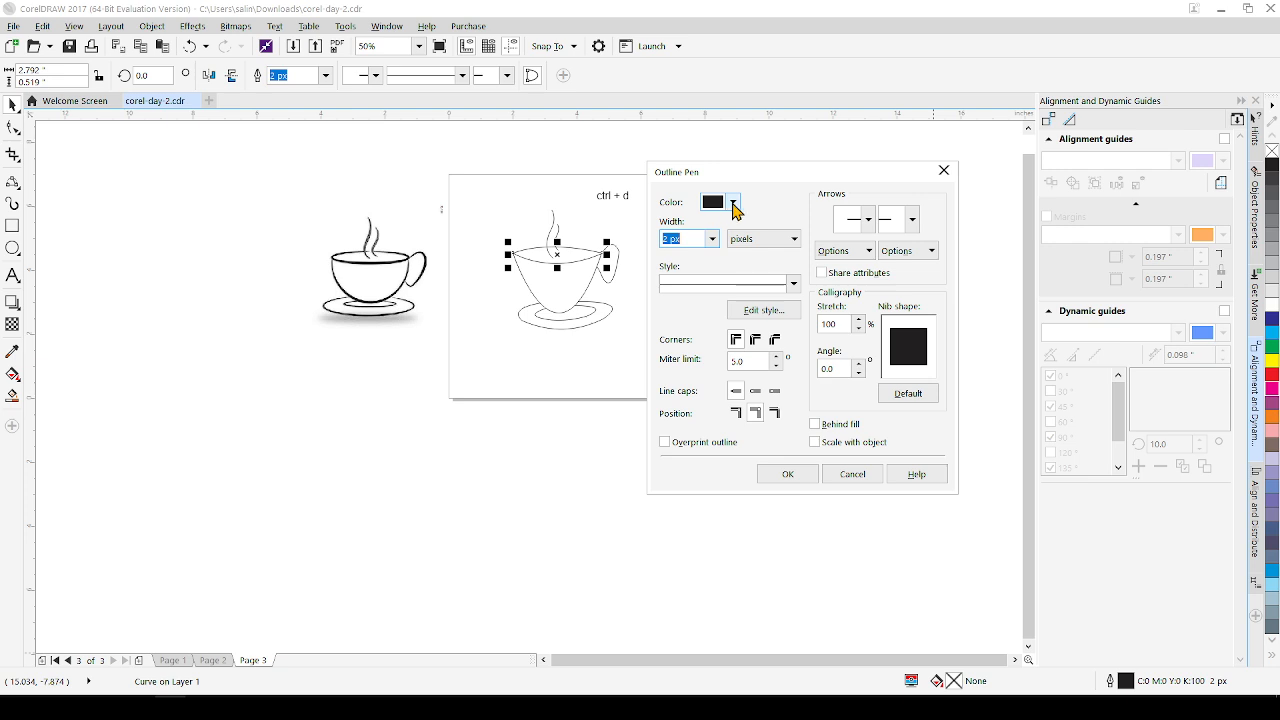
pyautogui.click(735, 204)
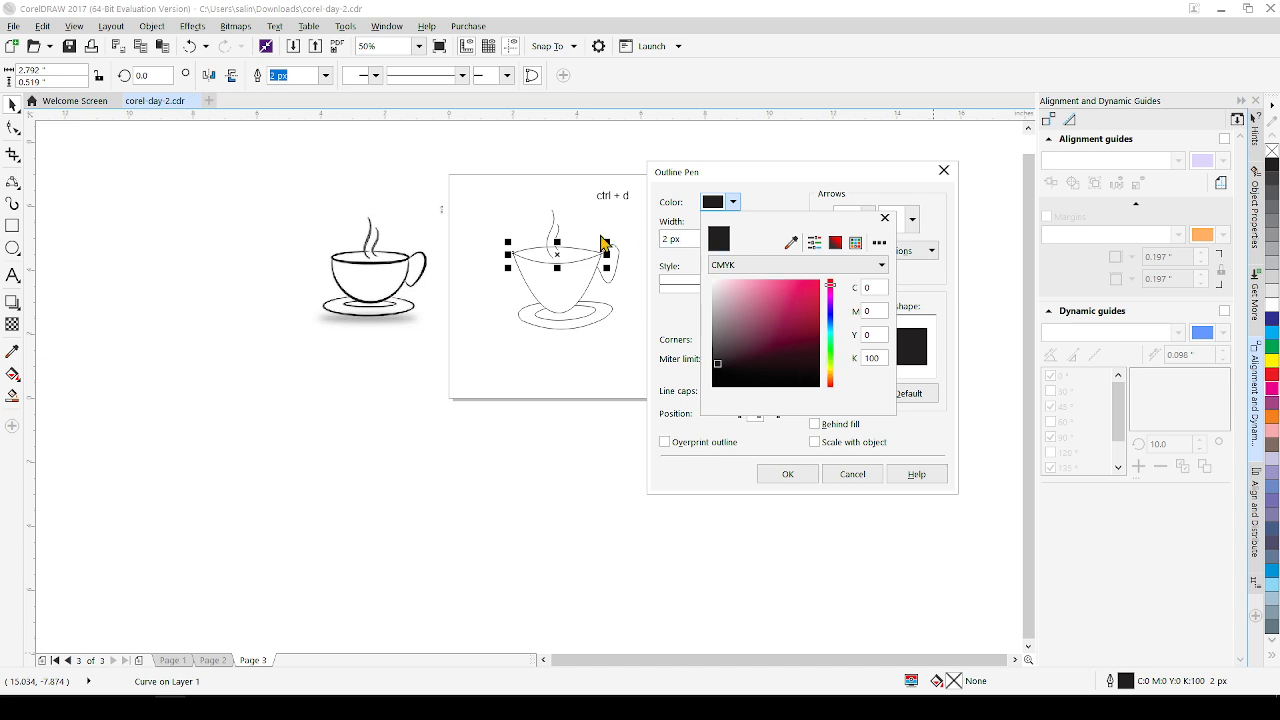
pyautogui.click(832, 385)
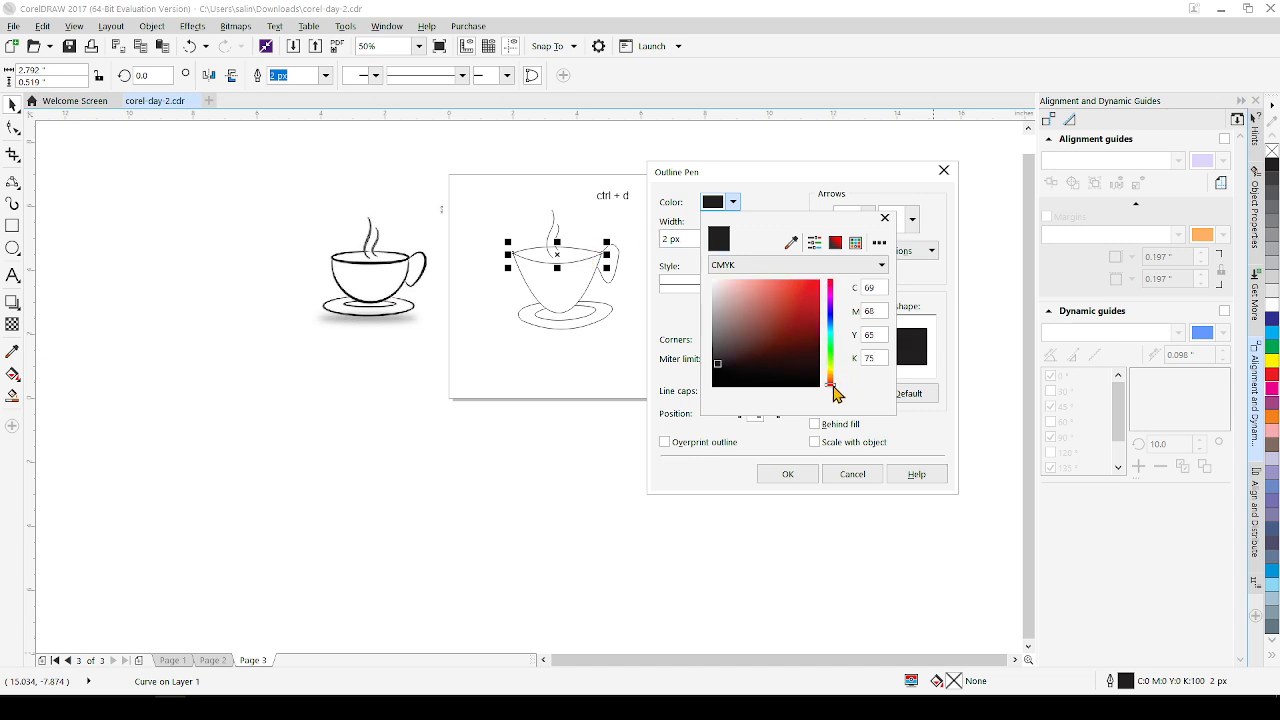
pyautogui.click(815, 285)
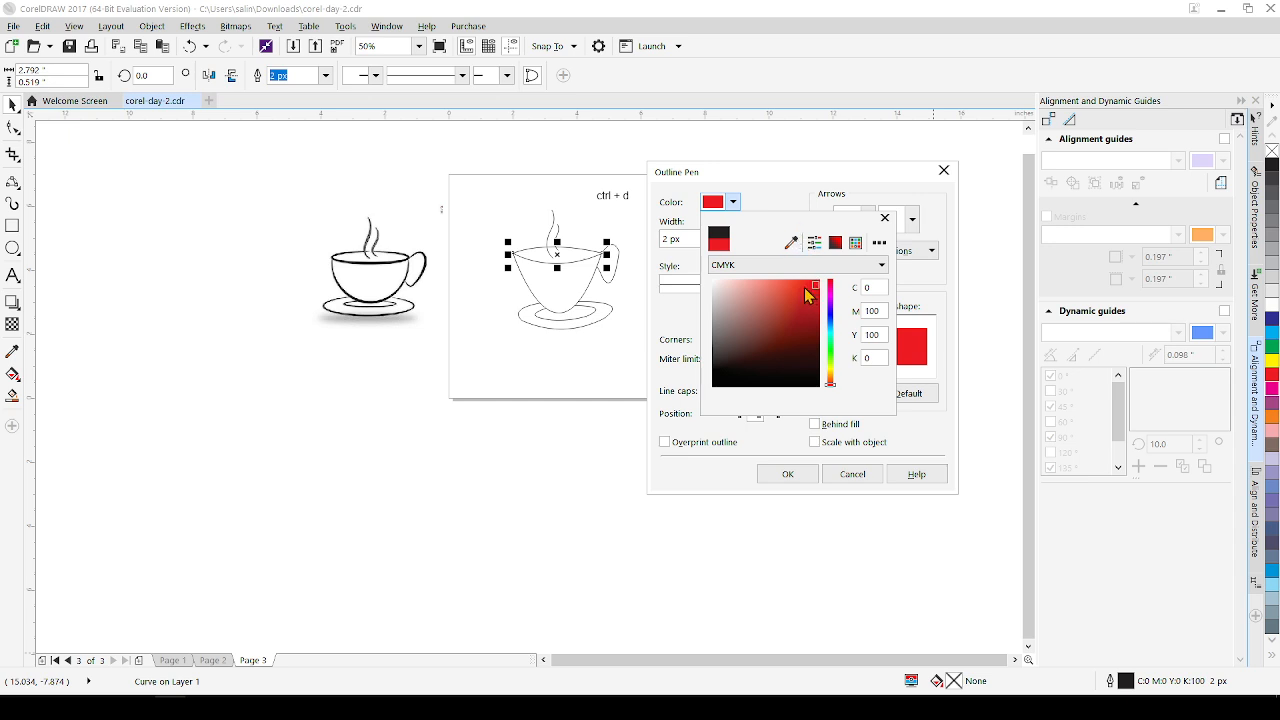
pyautogui.click(885, 218)
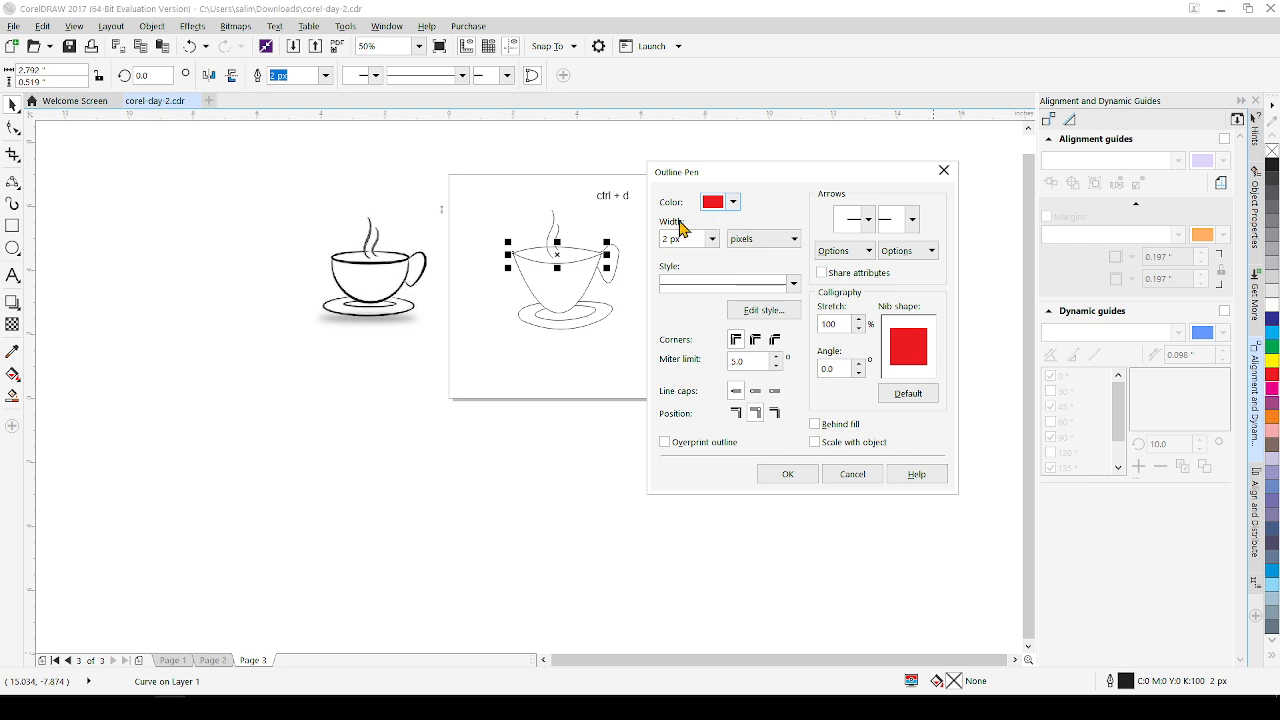
# Set the cup rim's outline width to 4 px and apply the outline settings
pyautogui.doubleClick(685, 237)
pyautogui.click(712, 243)
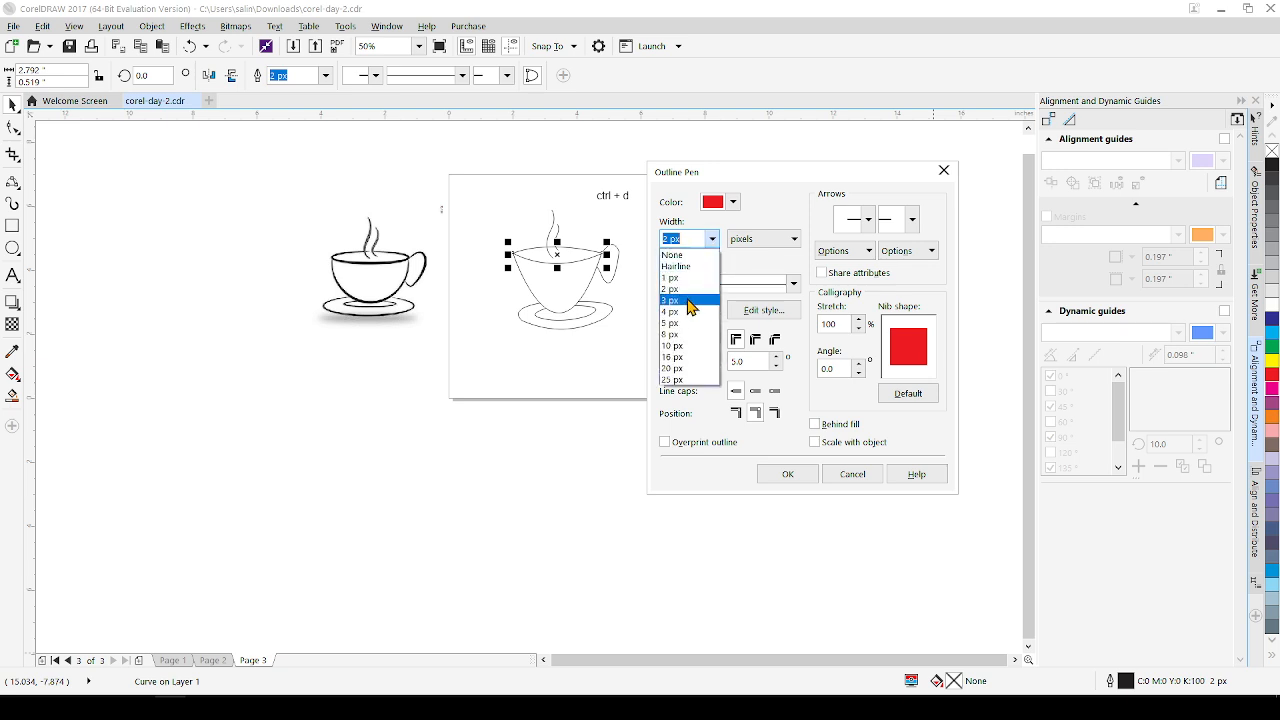
pyautogui.click(680, 315)
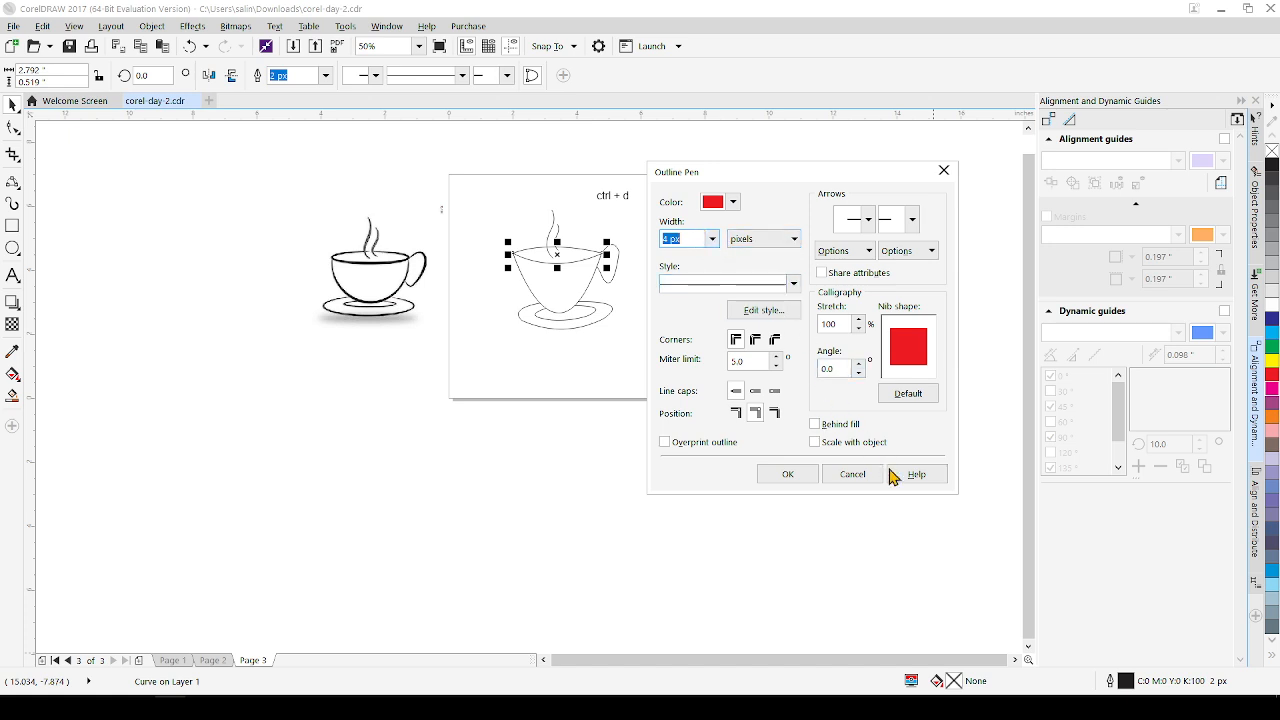
pyautogui.click(788, 474)
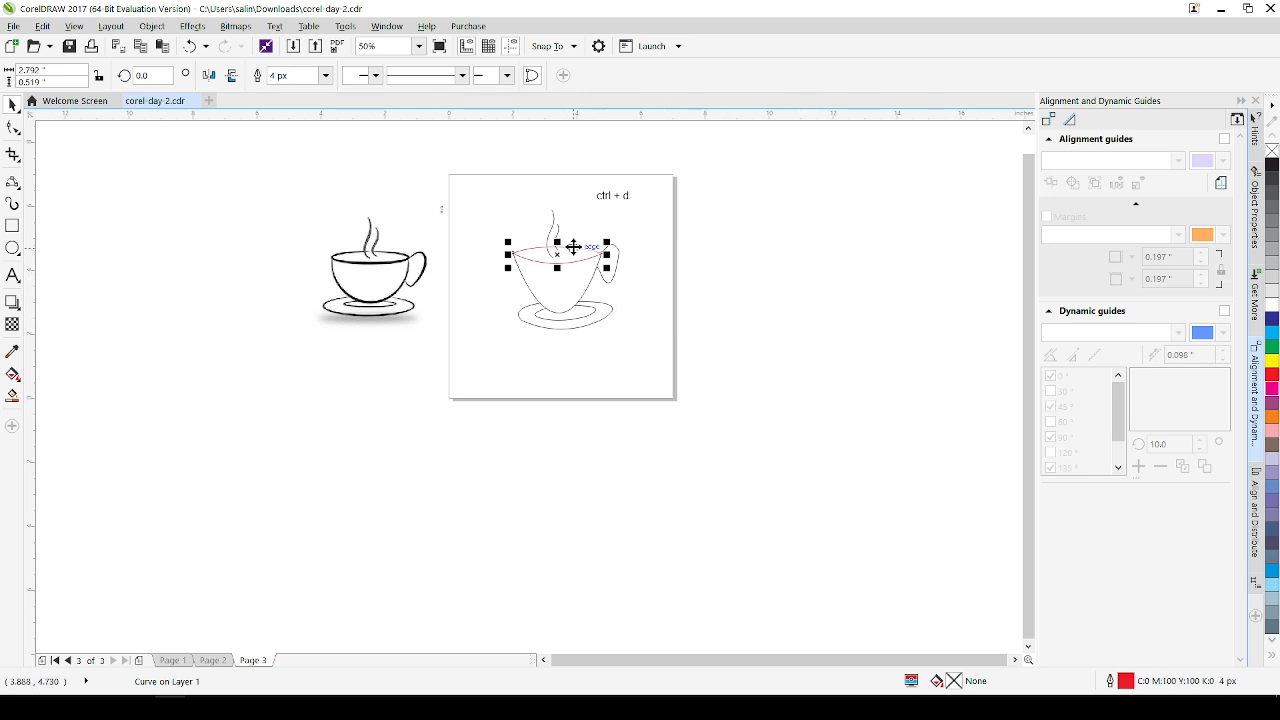
# Set the outline colour of the taller steam curve to dark blue (C100 M96 Y2 K9) in the Outline Pen settings
pyautogui.scroll(2, 574, 249)
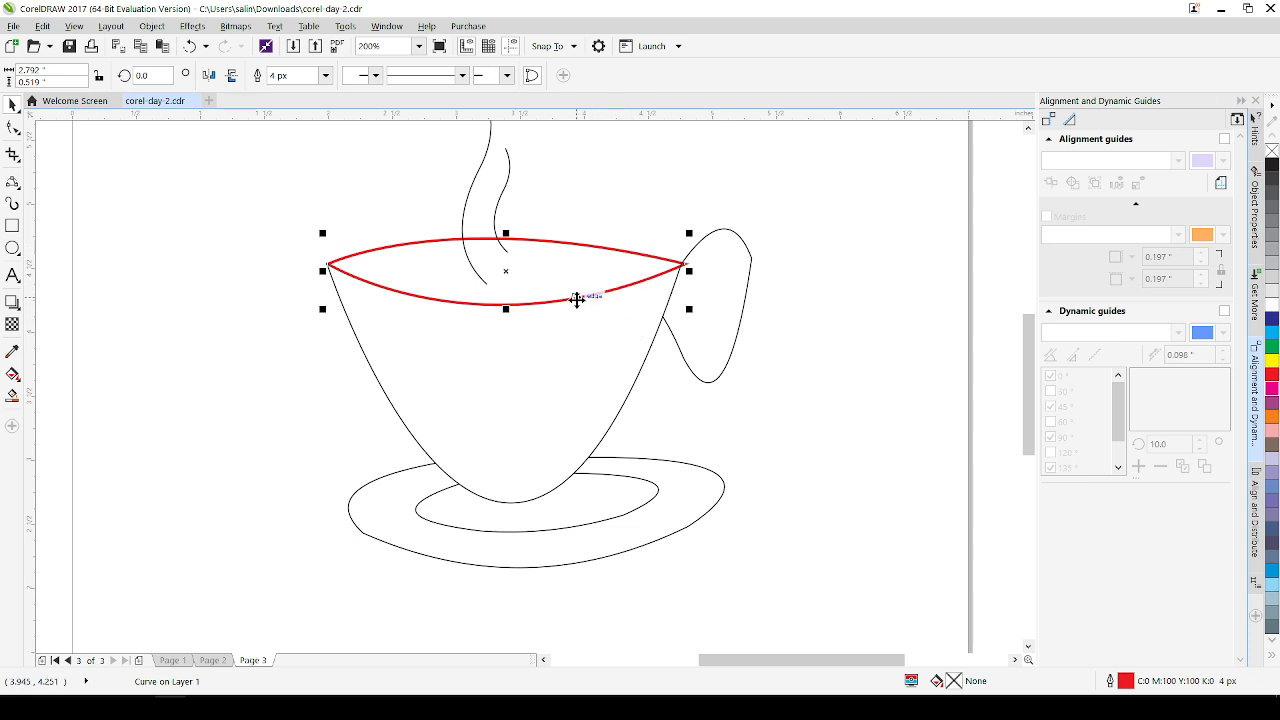
pyautogui.scroll(-2, 576, 297)
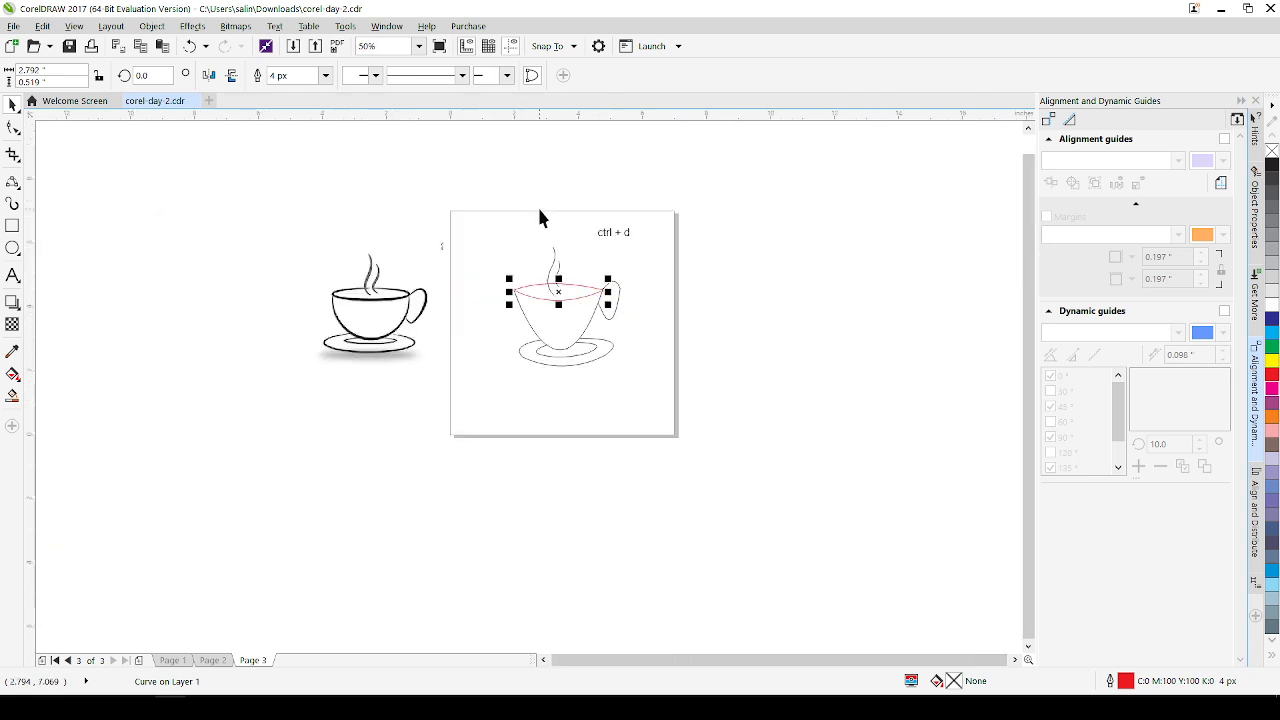
pyautogui.scroll(2, 546, 271)
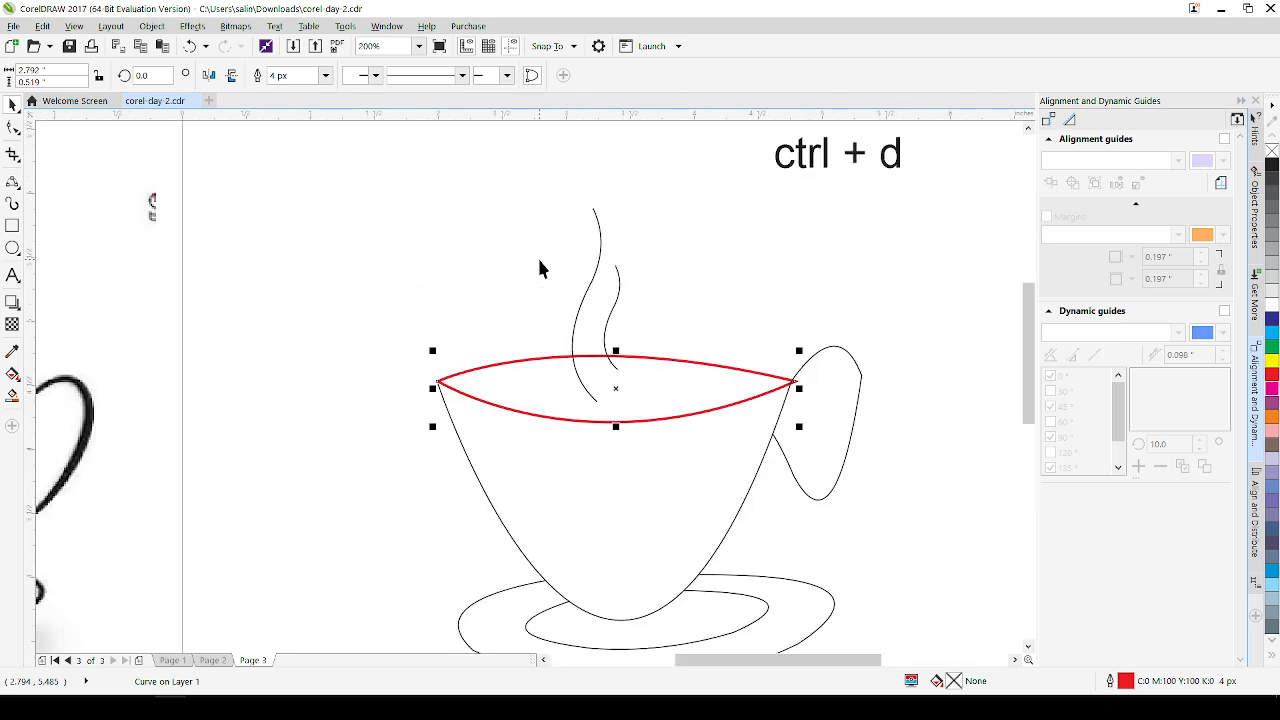
pyautogui.click(587, 299)
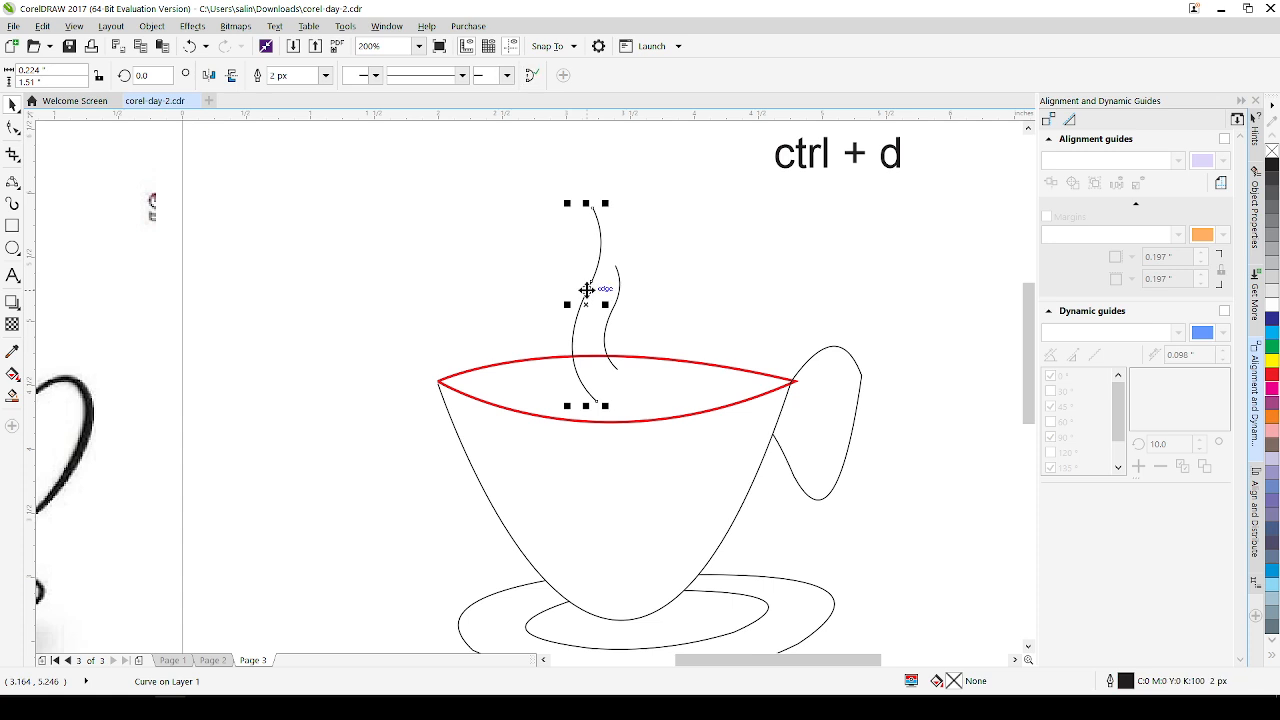
pyautogui.scroll(-2, 586, 290)
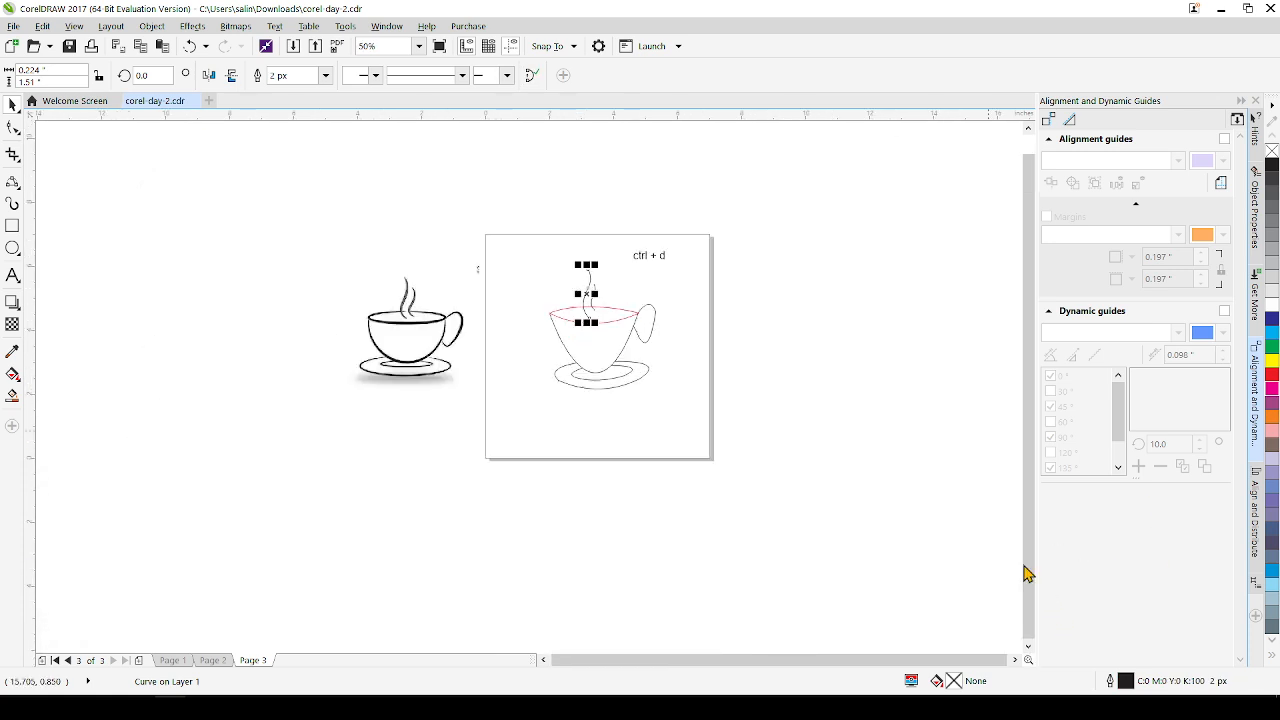
pyautogui.scroll(-1, 977, 535)
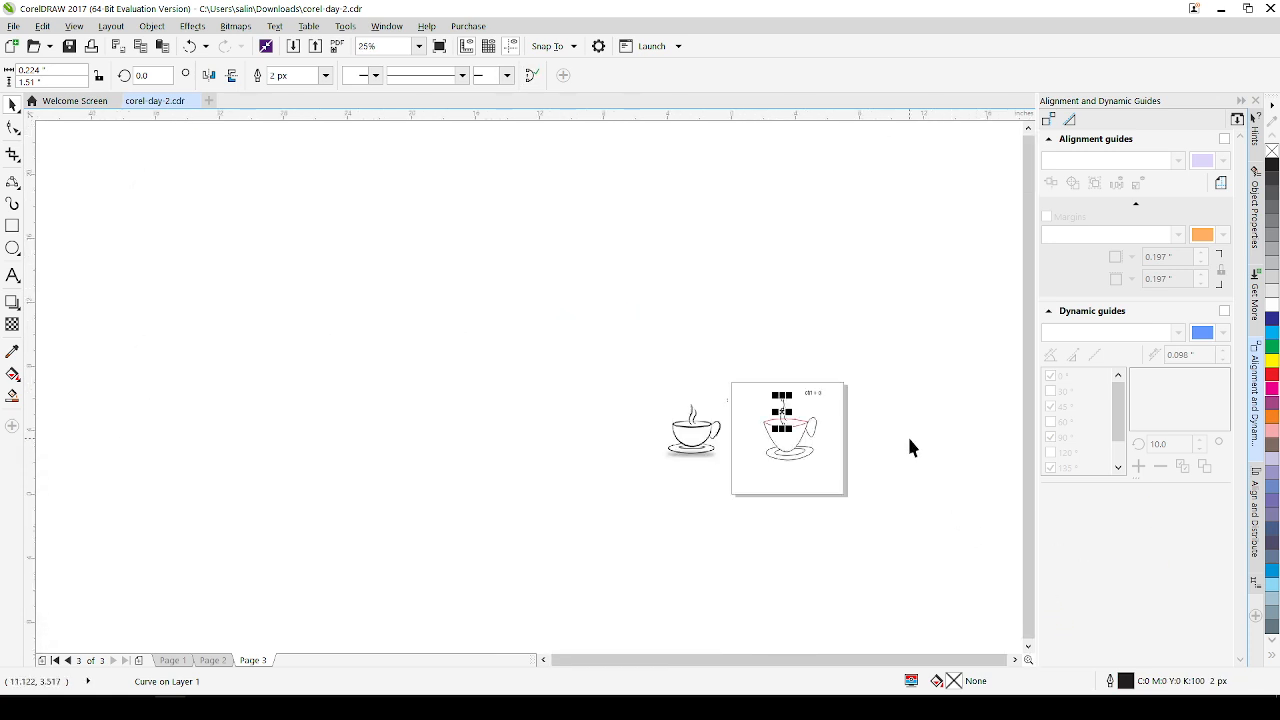
pyautogui.scroll(2, 763, 428)
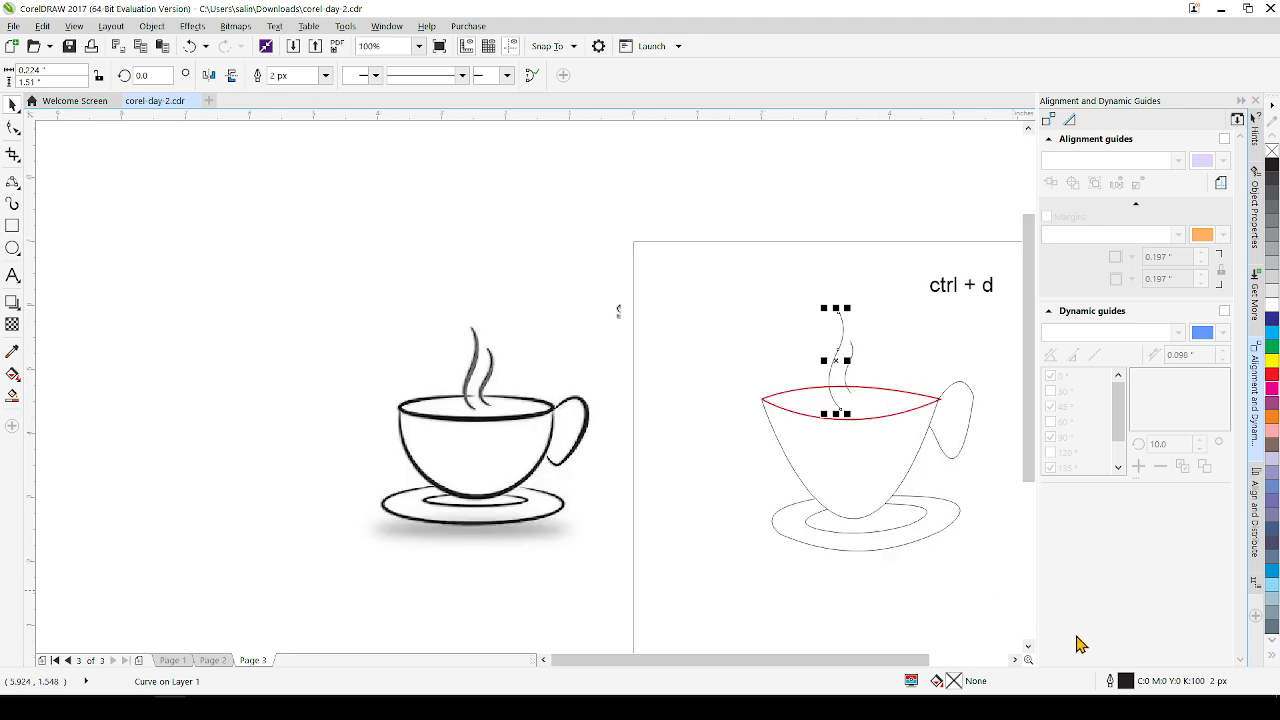
pyautogui.doubleClick(1125, 684)
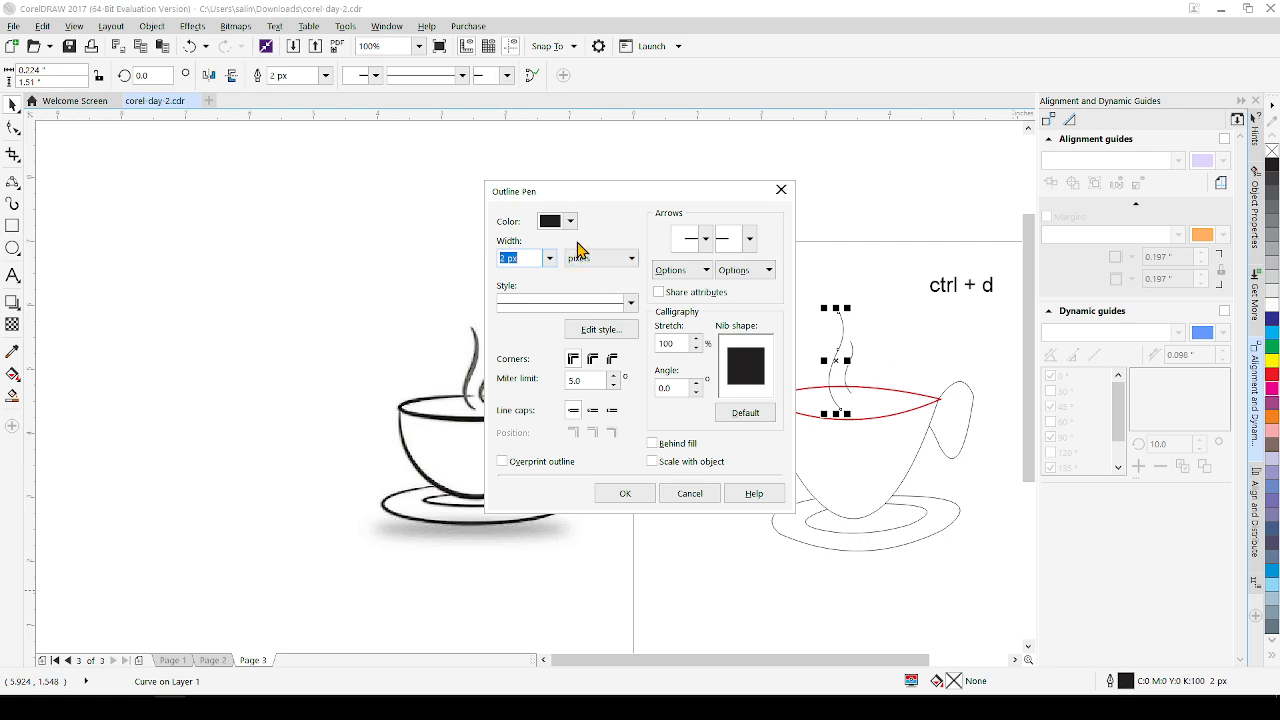
pyautogui.click(570, 223)
pyautogui.click(668, 333)
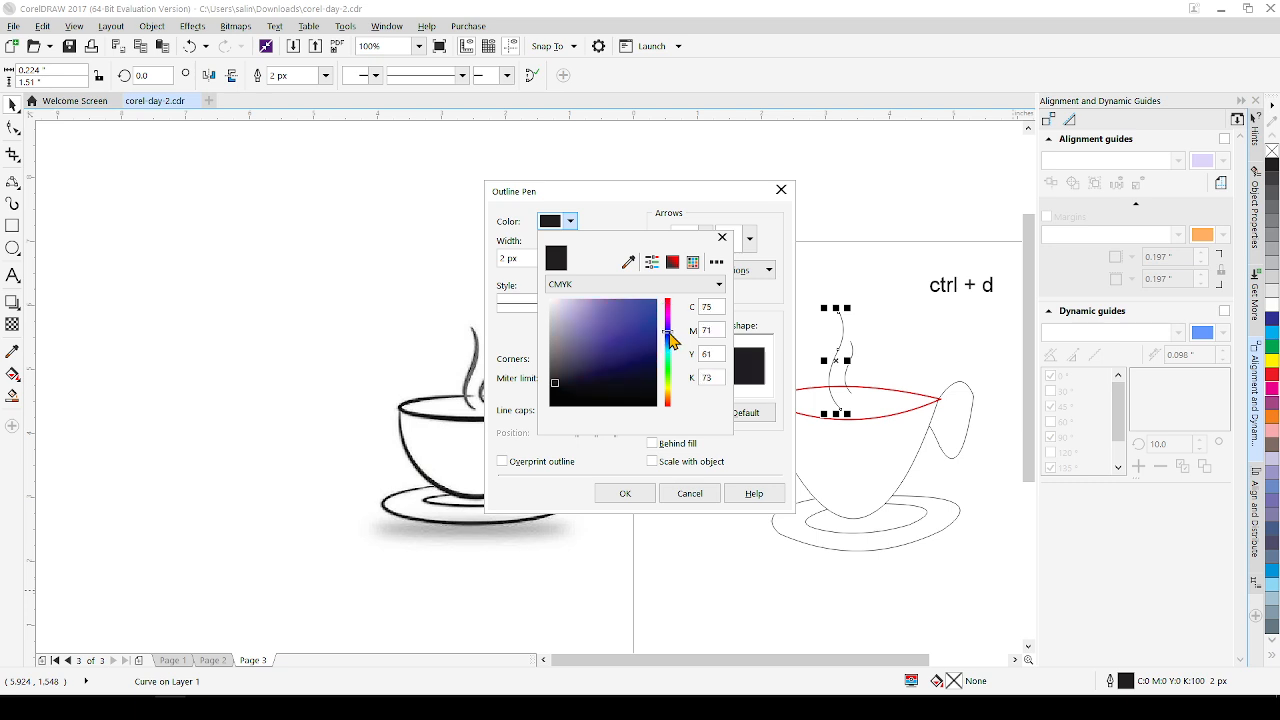
pyautogui.click(640, 344)
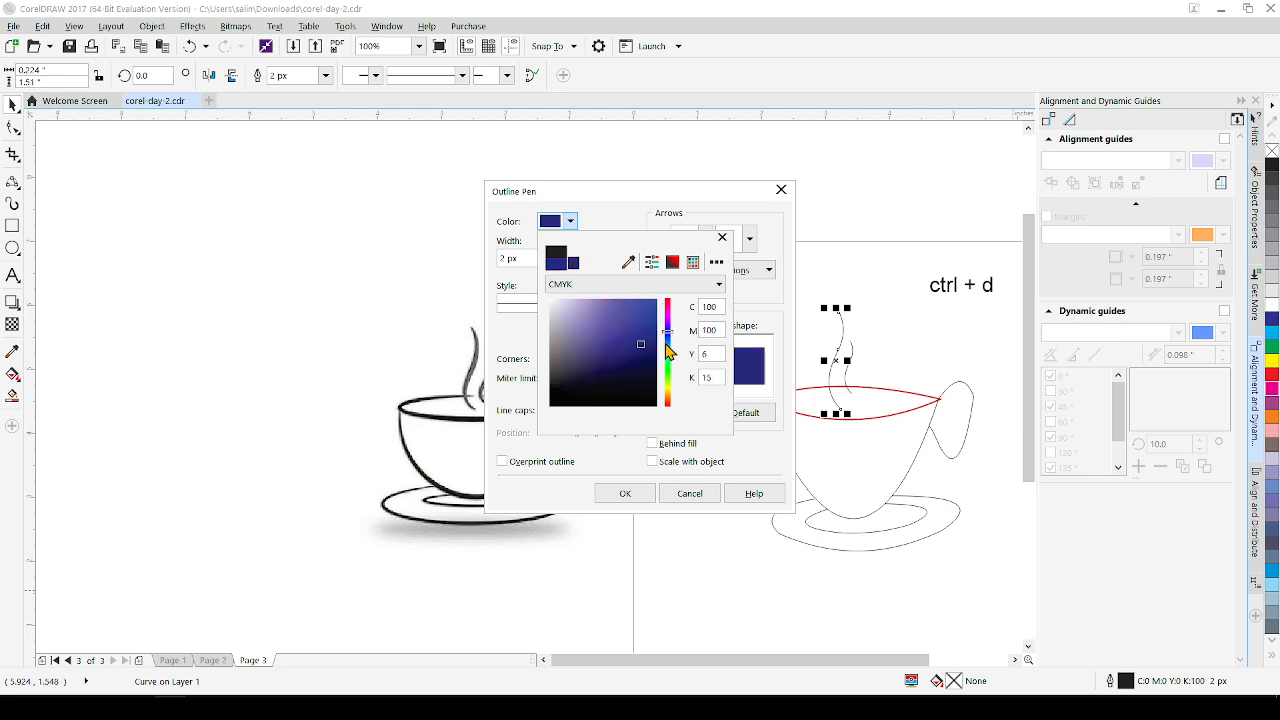
pyautogui.click(668, 337)
pyautogui.click(647, 336)
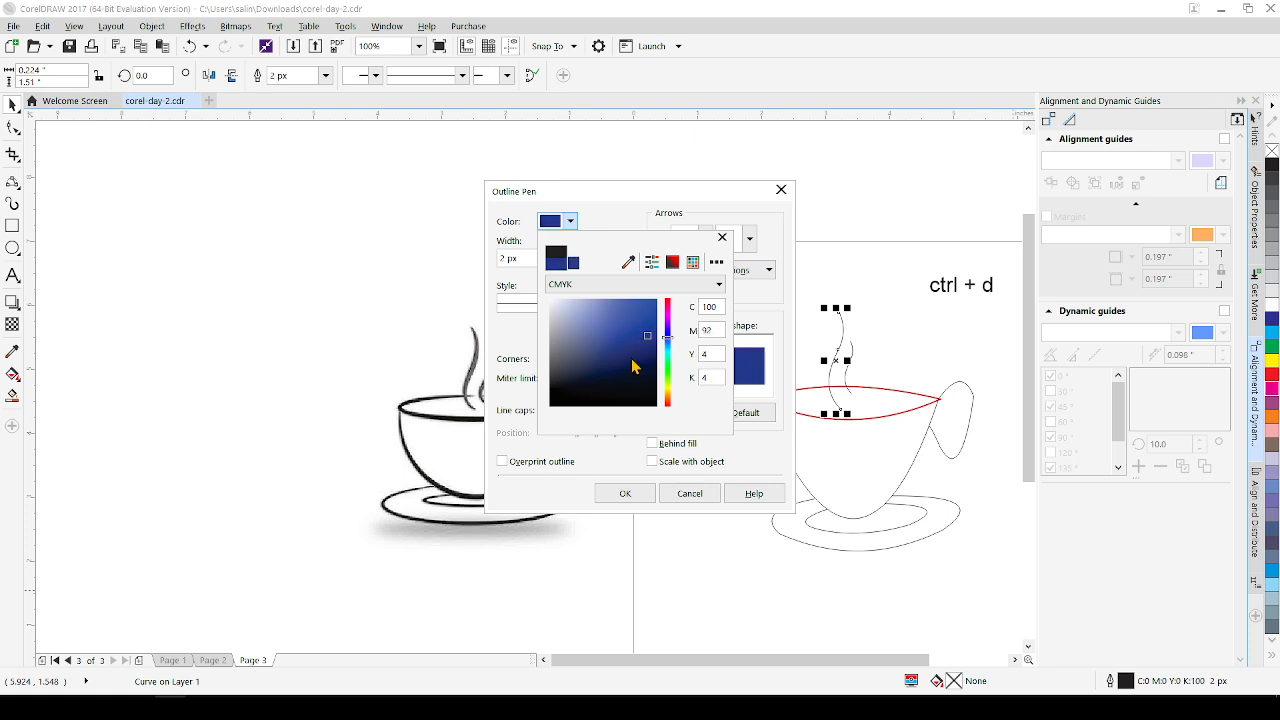
pyautogui.click(631, 360)
pyautogui.click(668, 331)
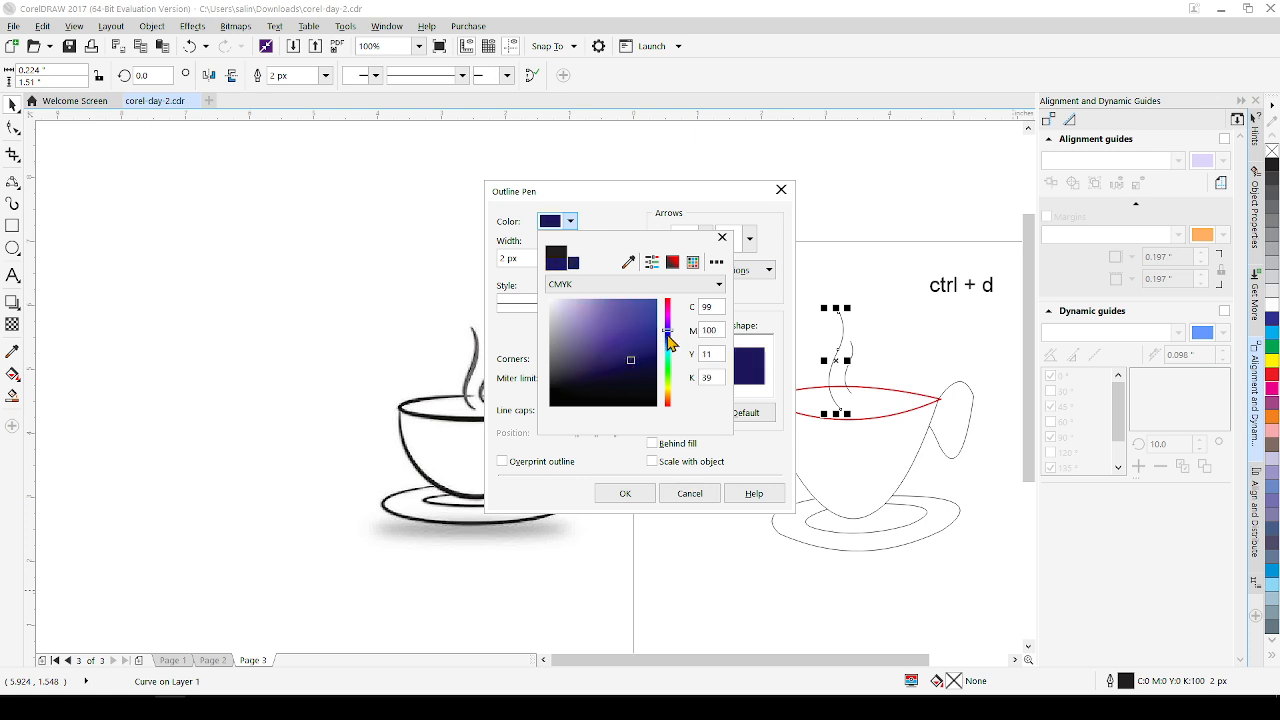
pyautogui.click(643, 336)
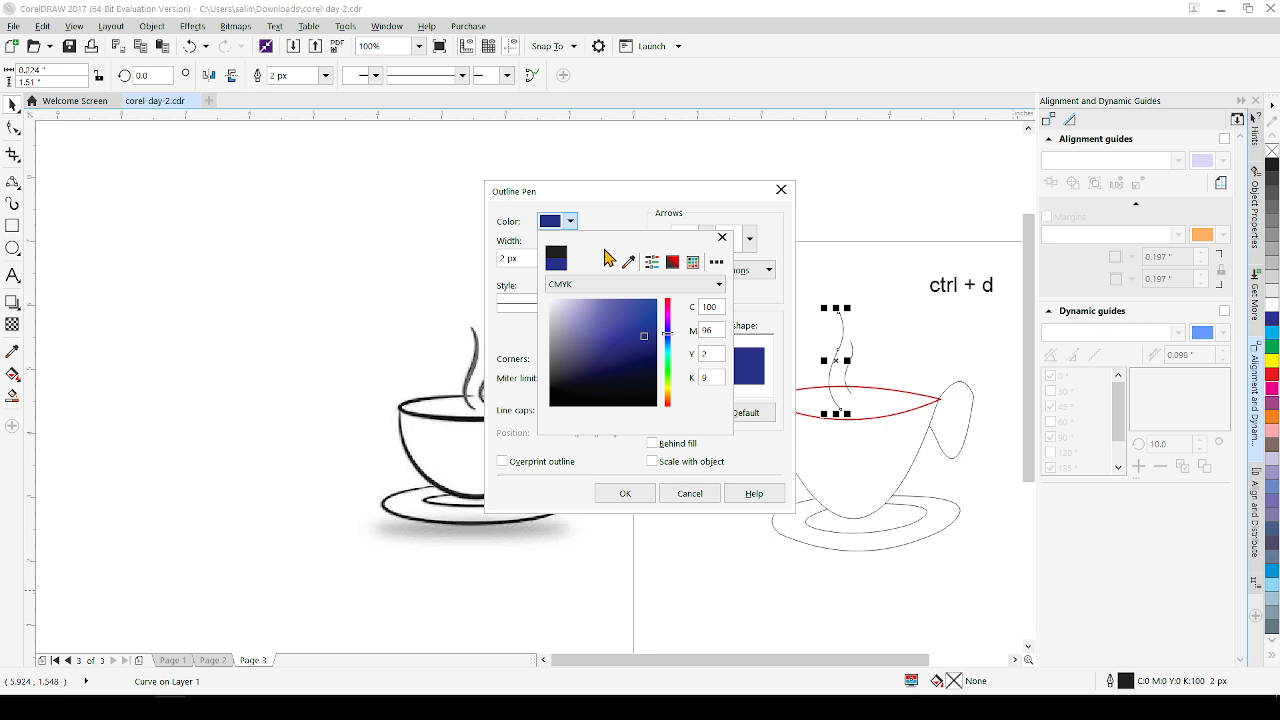
pyautogui.click(721, 240)
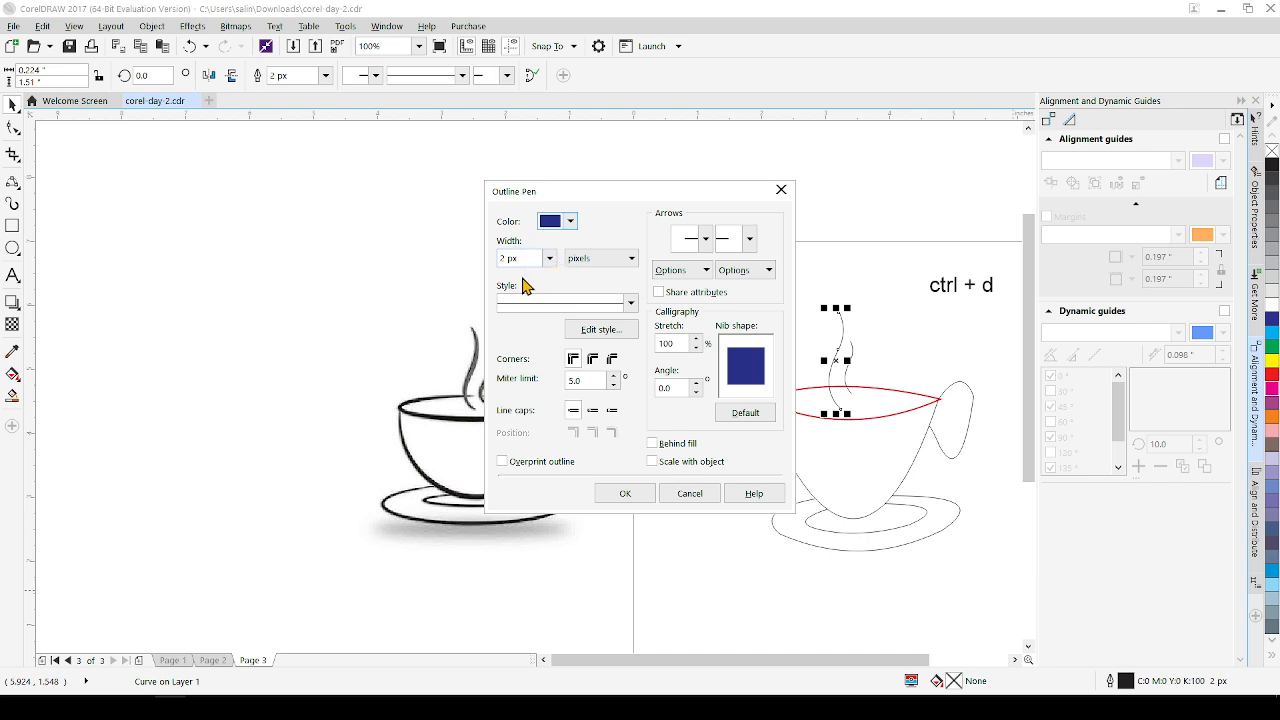
# Switch the taller steam curve's outline width units to millimeters and set the width to 3.0 mm
pyautogui.click(629, 262)
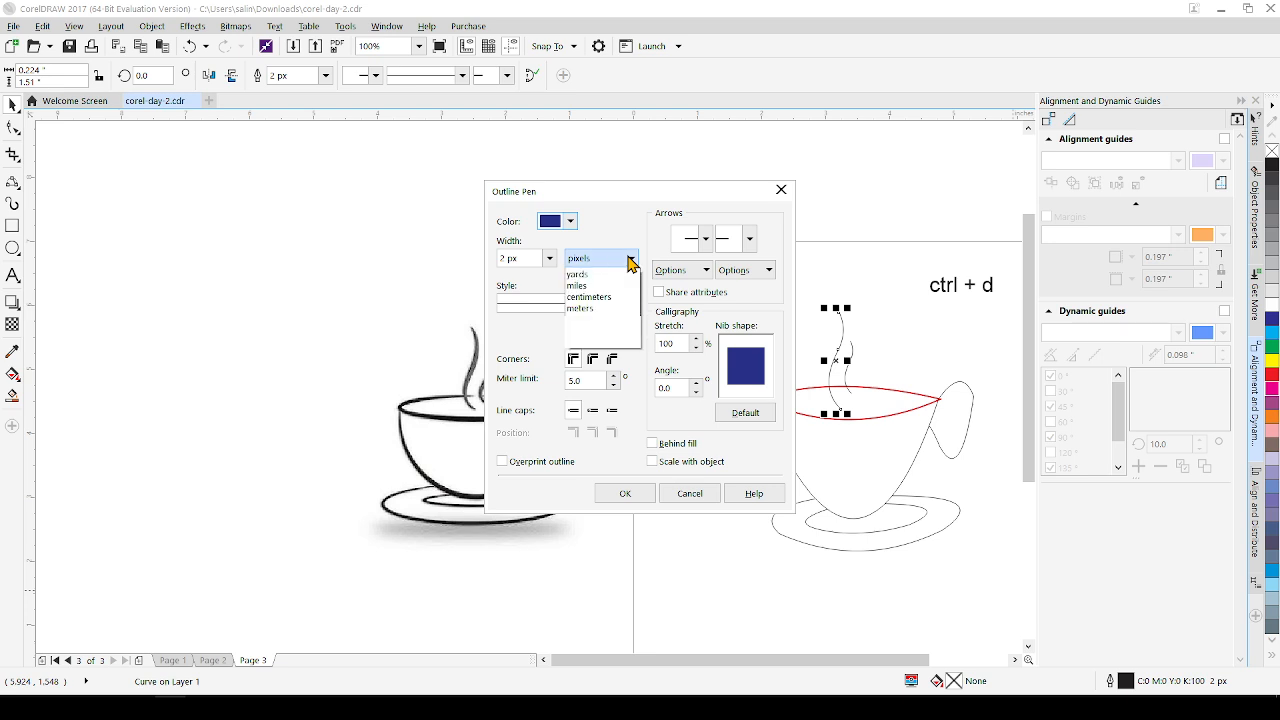
pyautogui.click(604, 286)
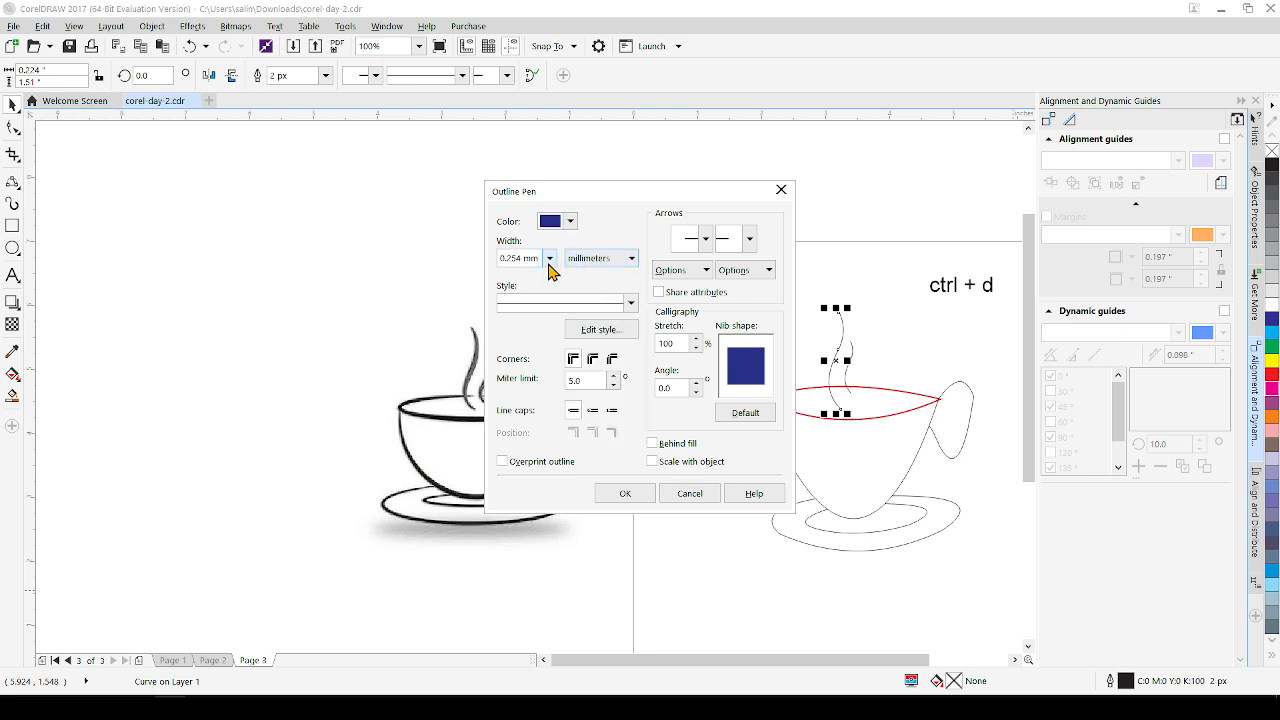
pyautogui.click(549, 258)
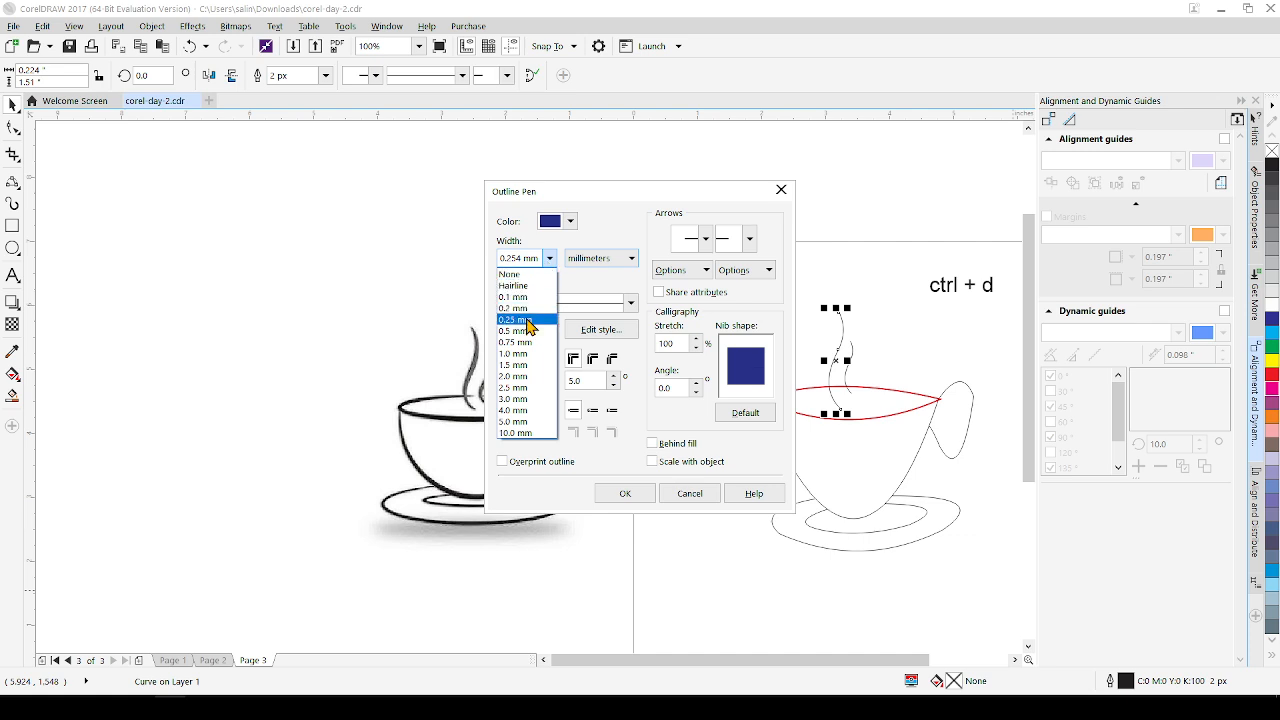
pyautogui.click(522, 399)
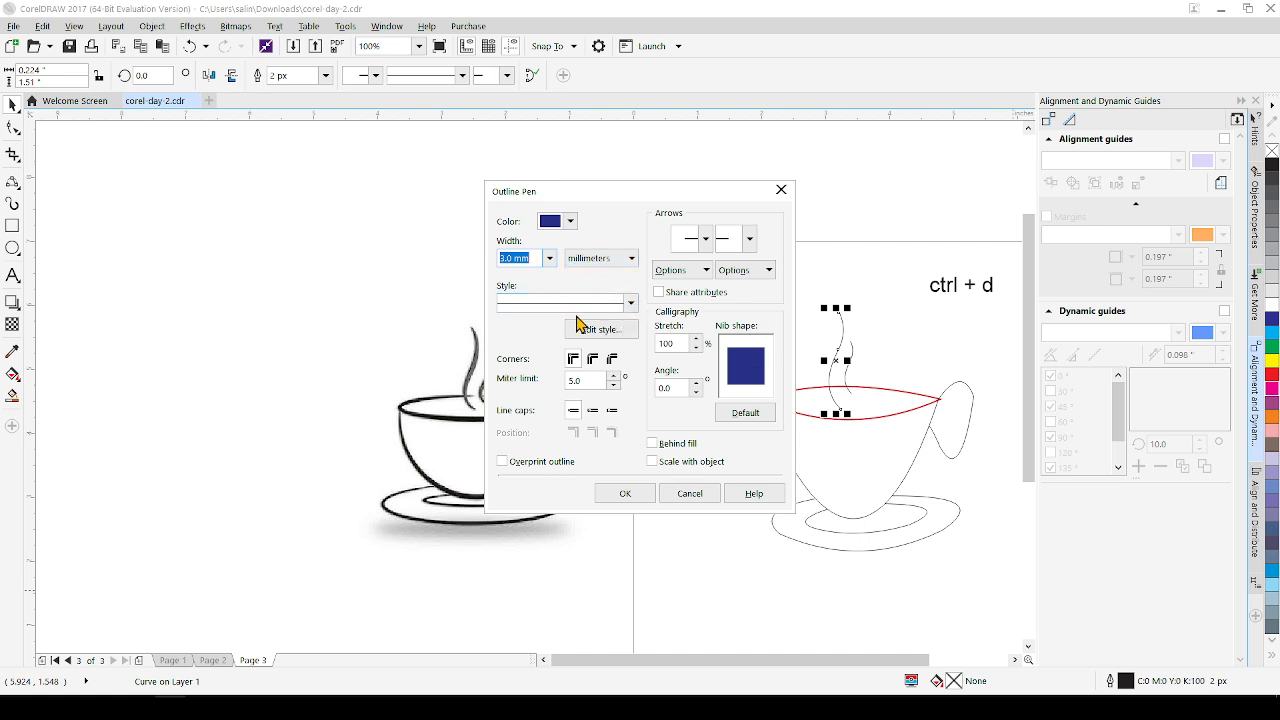
# Apply a dashed line style to the taller steam curve's outline, deselect it and save the document
pyautogui.click(631, 305)
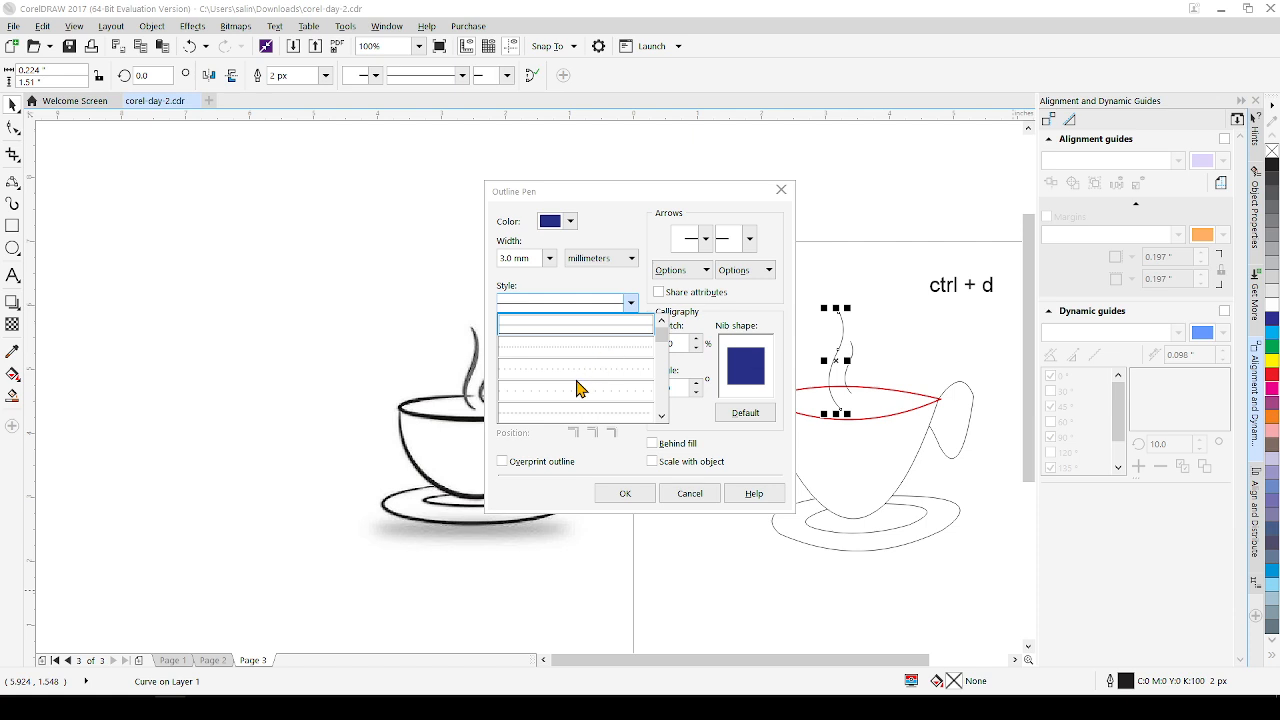
pyautogui.click(560, 418)
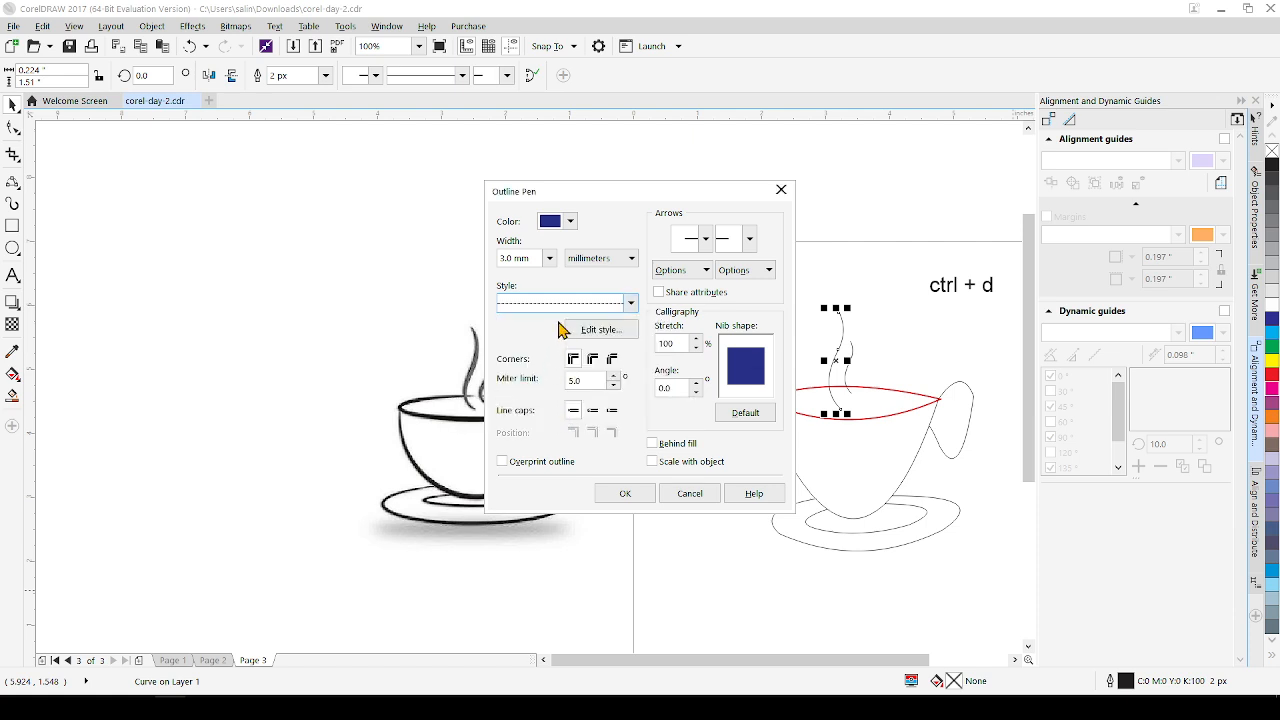
pyautogui.click(626, 495)
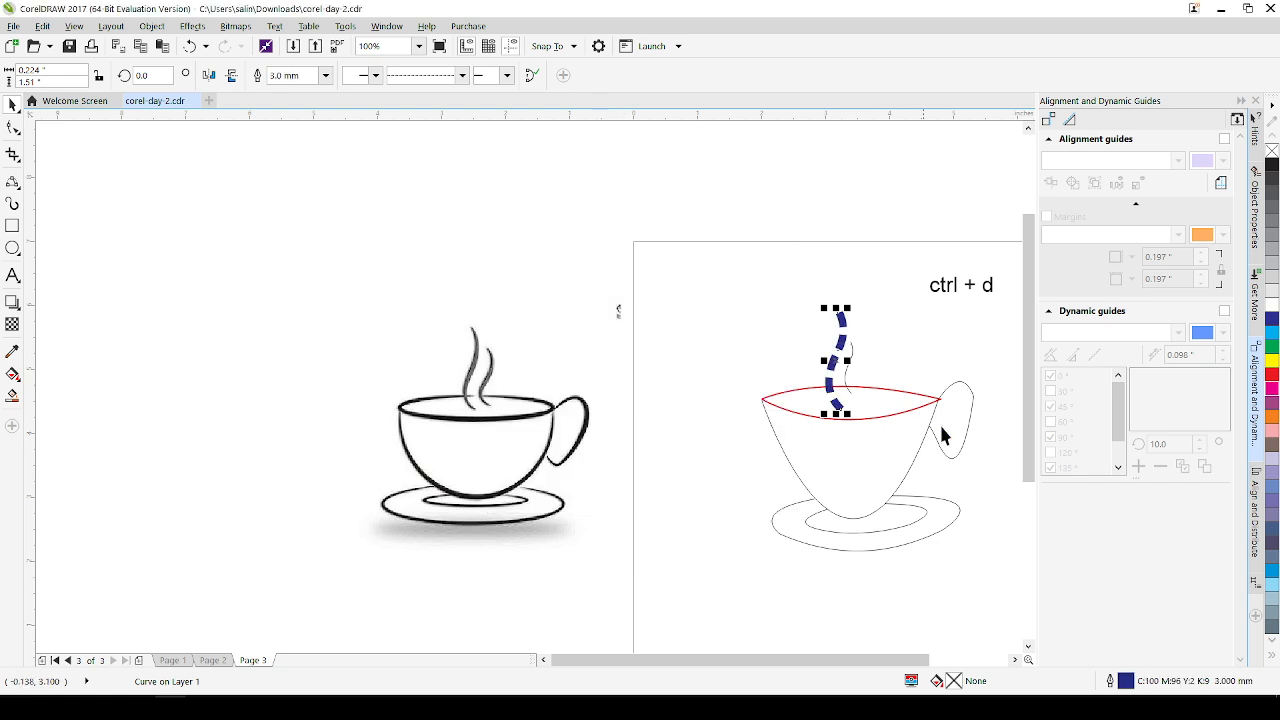
pyautogui.click(876, 346)
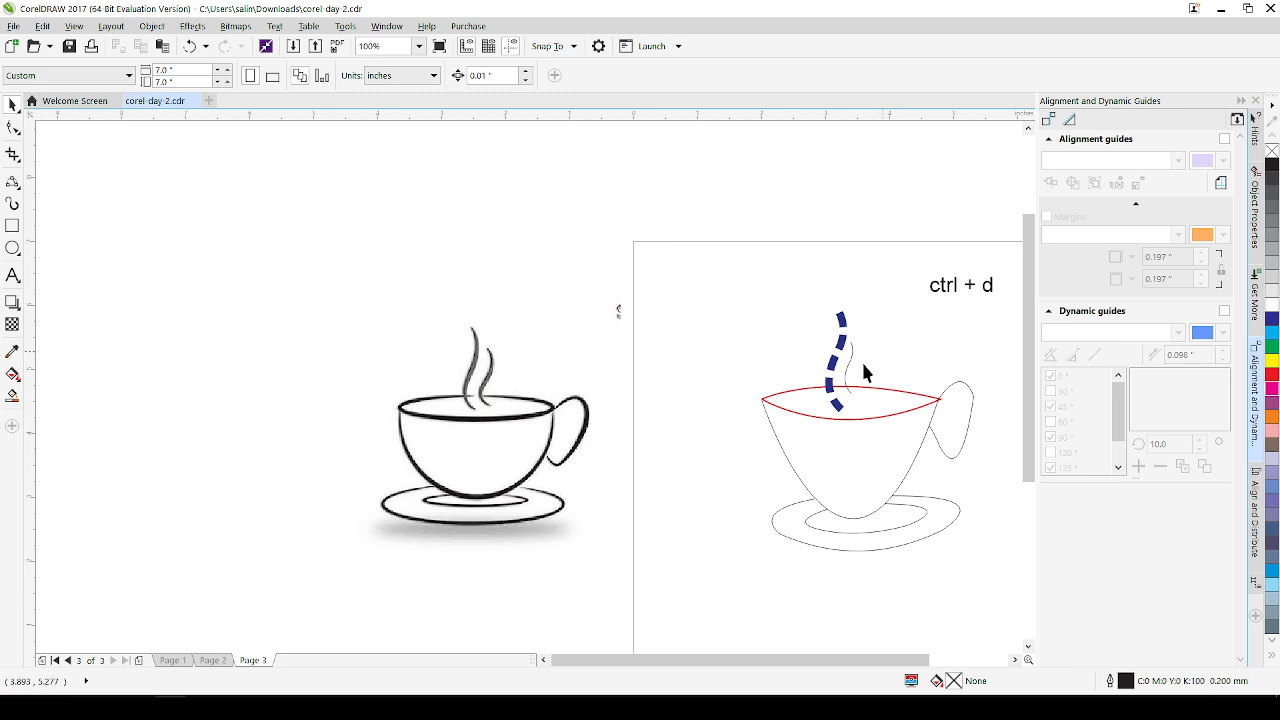
pyautogui.hotkey('ctrl', 's')
# Select the shorter steam curve and set its outline colour to green (C69 M0 Y100 K0) in the Outline Pen settings
pyautogui.hscroll(4, 864, 368)
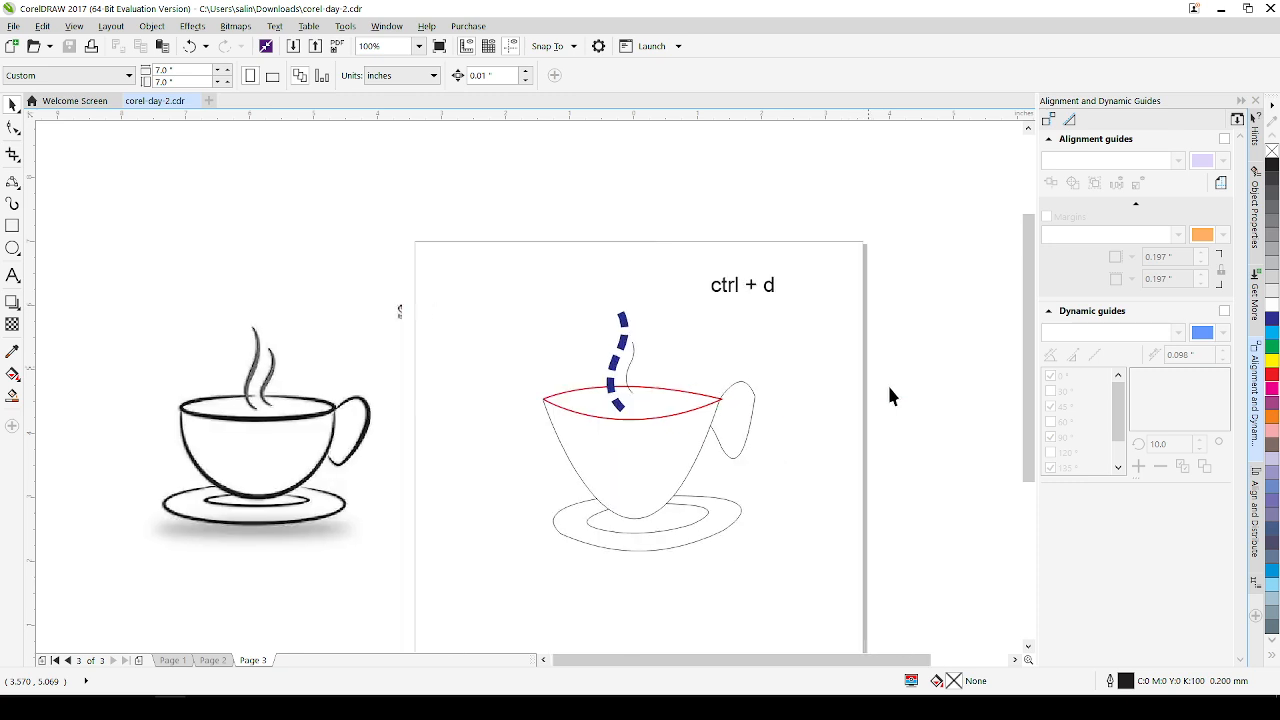
pyautogui.scroll(-1, 581, 364)
pyautogui.click(576, 331)
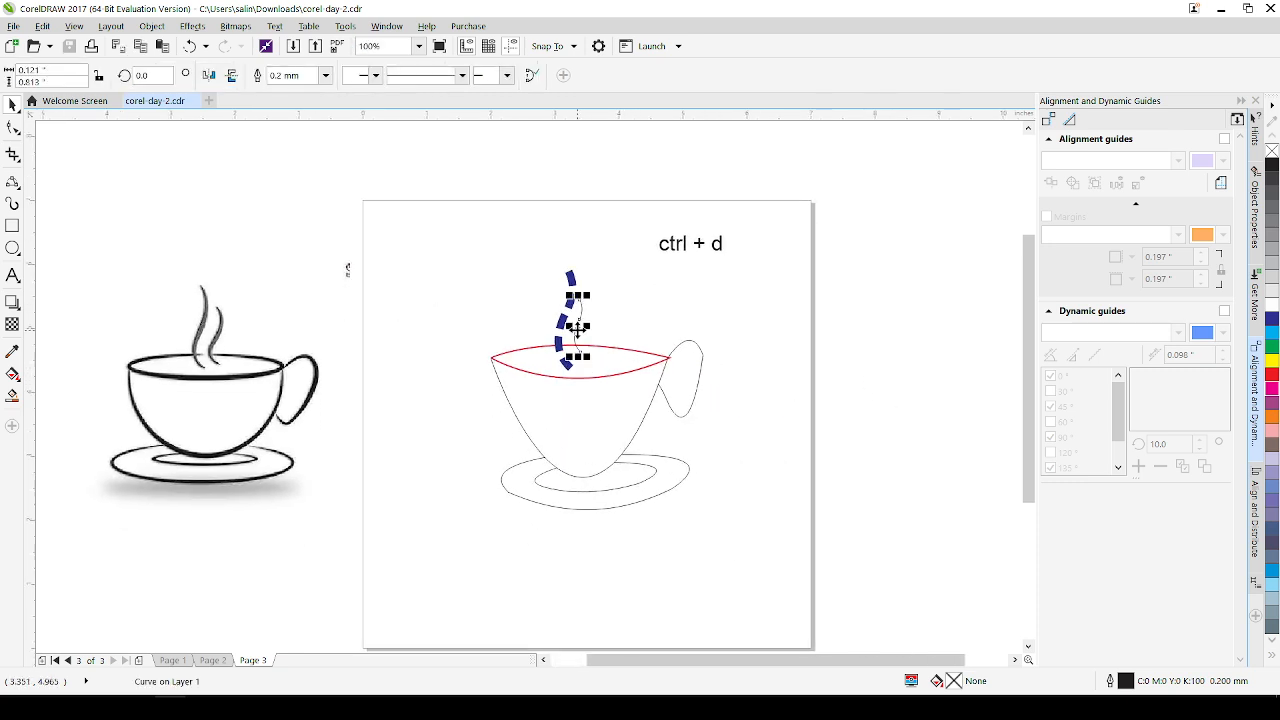
pyautogui.doubleClick(1122, 683)
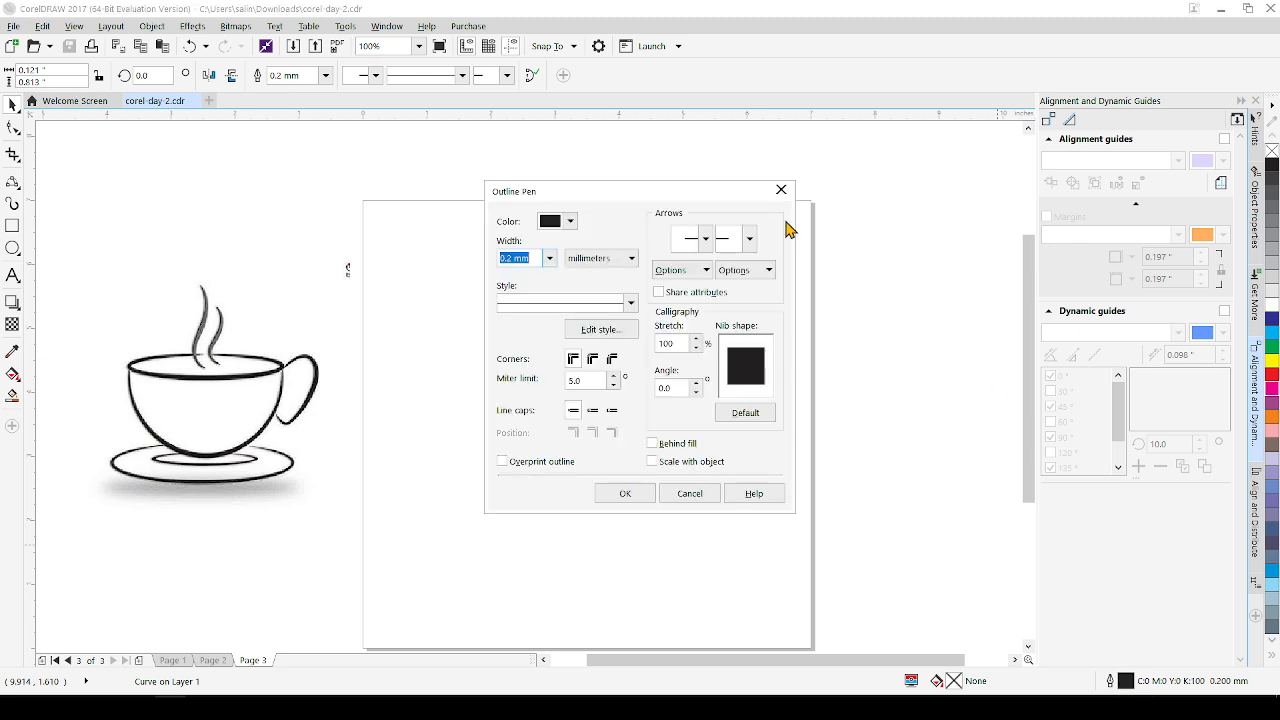
pyautogui.moveTo(580, 194); pyautogui.dragTo(771, 194)
pyautogui.click(760, 230)
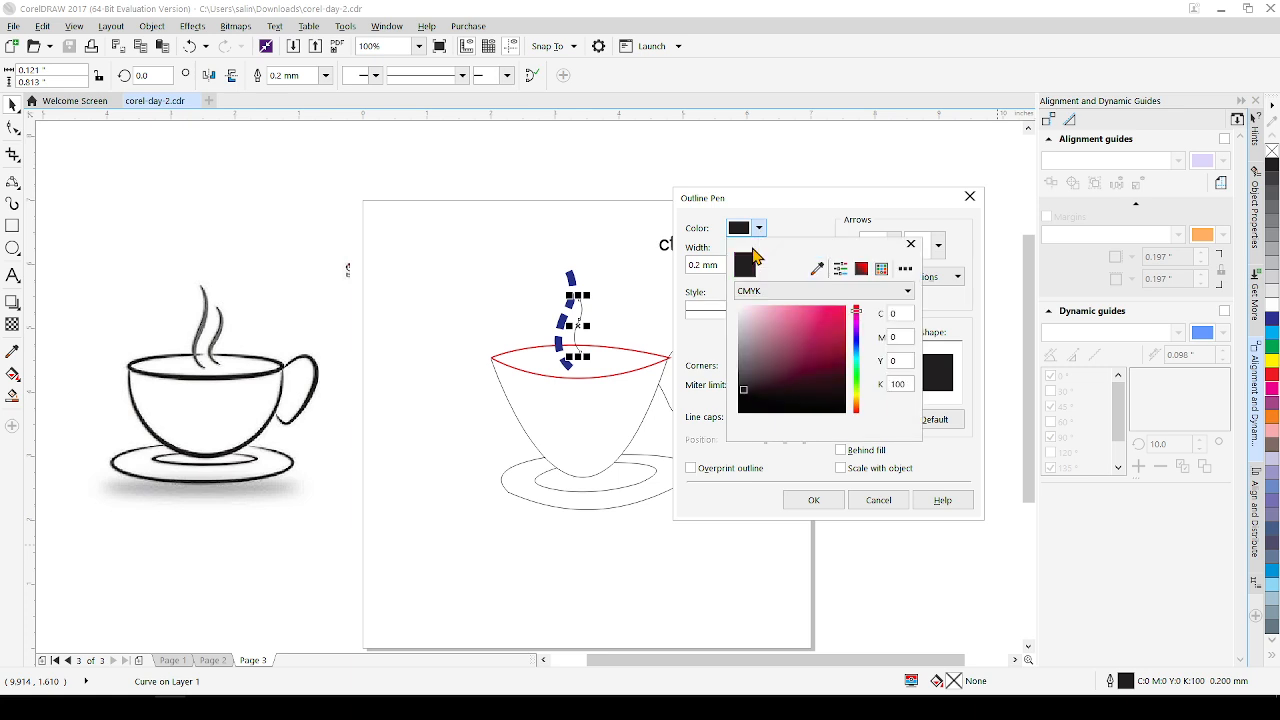
pyautogui.click(856, 384)
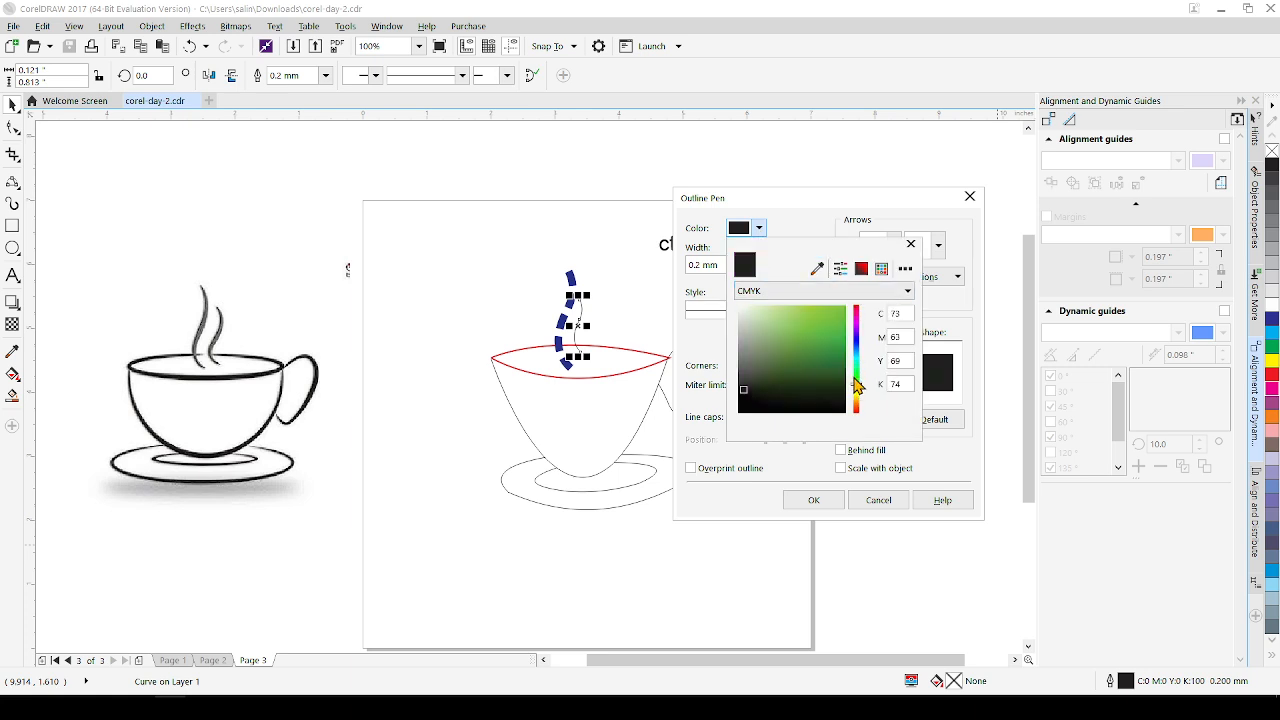
pyautogui.click(856, 381)
pyautogui.click(858, 384)
pyautogui.click(856, 381)
pyautogui.click(836, 319)
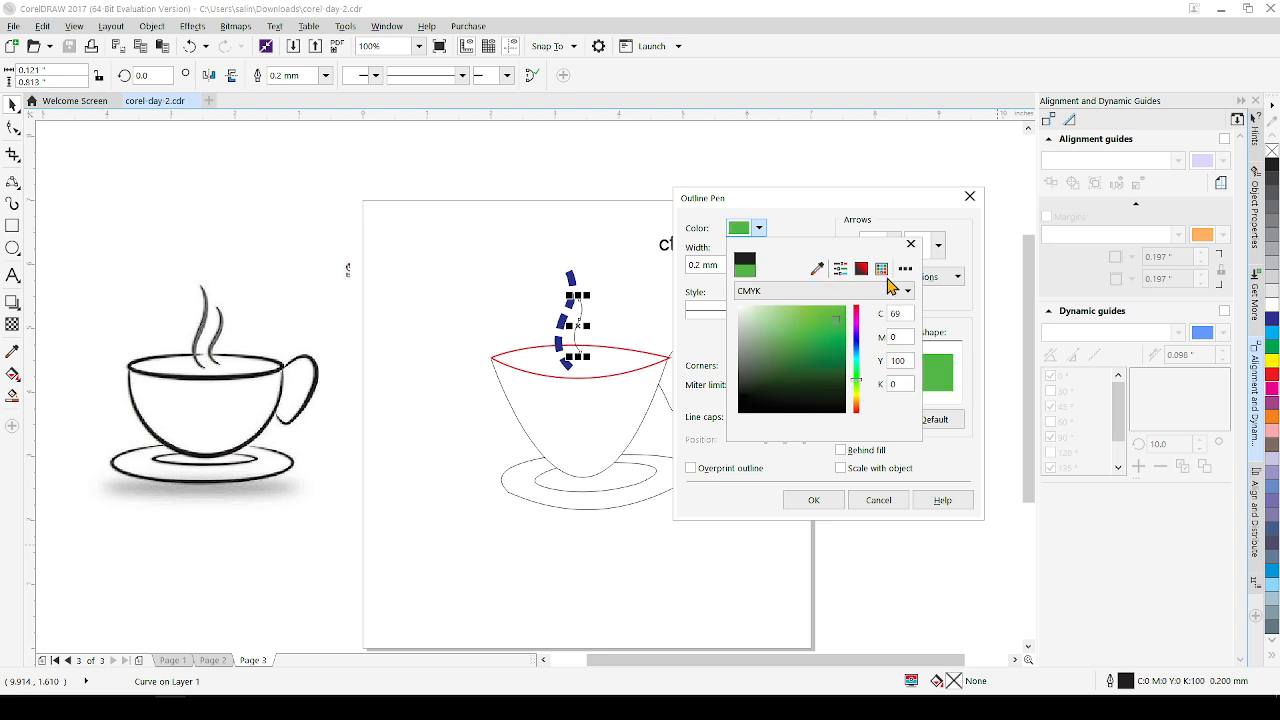
pyautogui.click(911, 244)
# Try a widely spaced dotted line style with a 4.0 mm width on the shorter steam curve, and undo the outline change
pyautogui.click(819, 310)
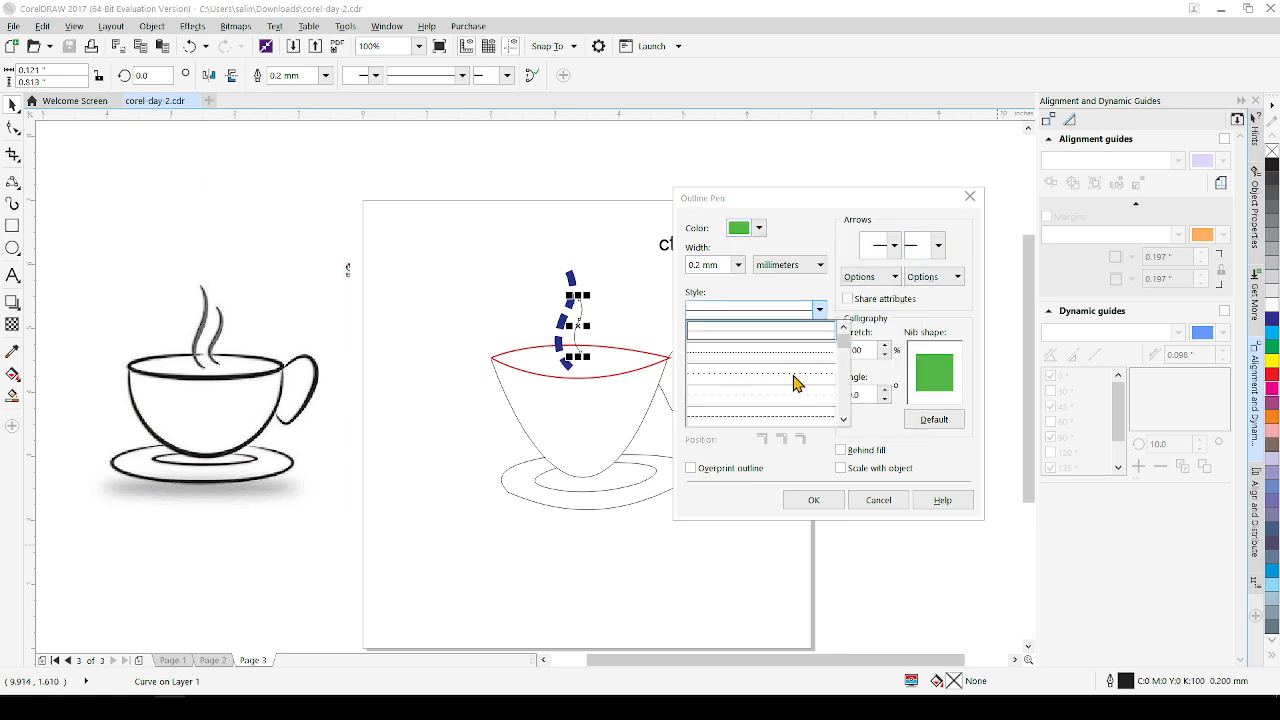
pyautogui.click(725, 400)
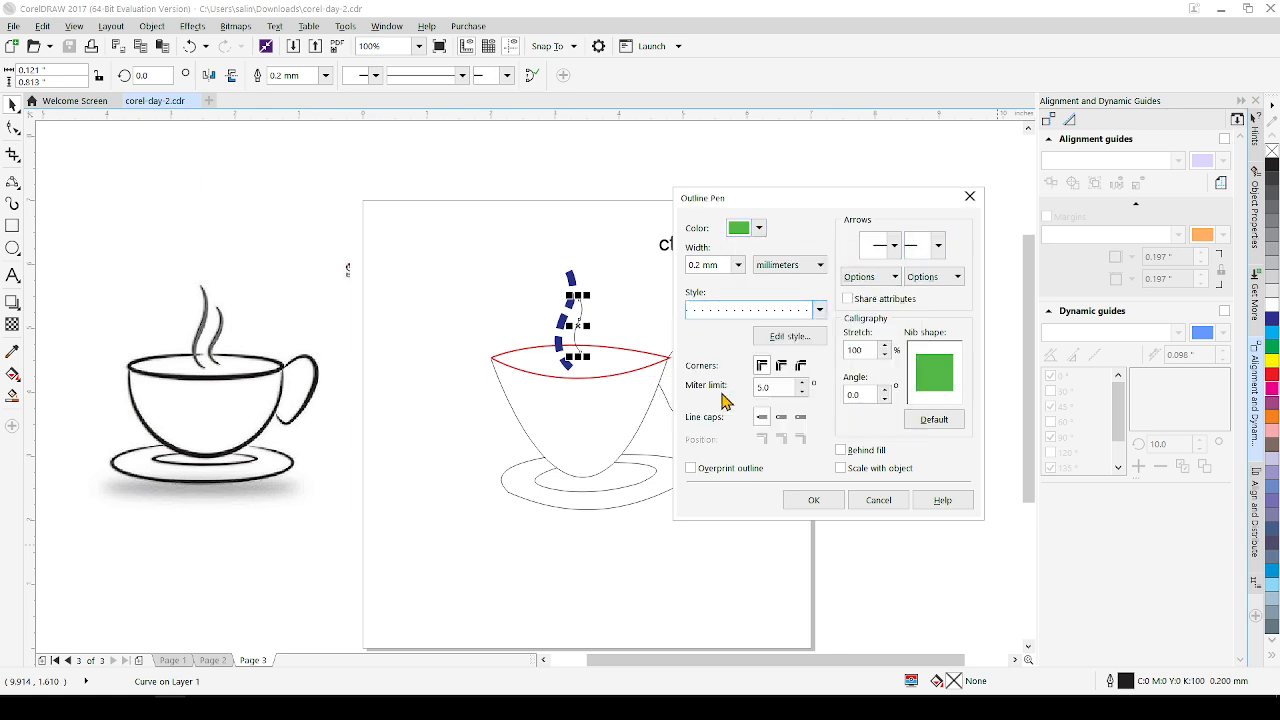
pyautogui.click(737, 265)
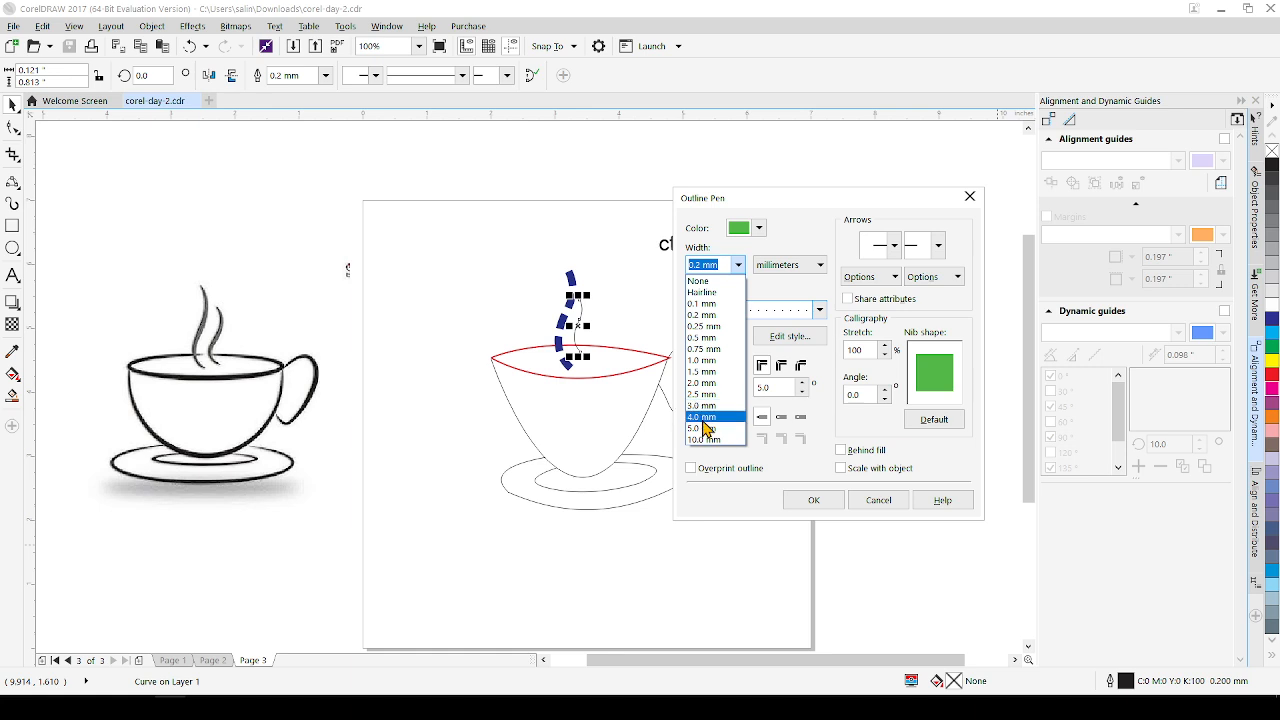
pyautogui.click(703, 418)
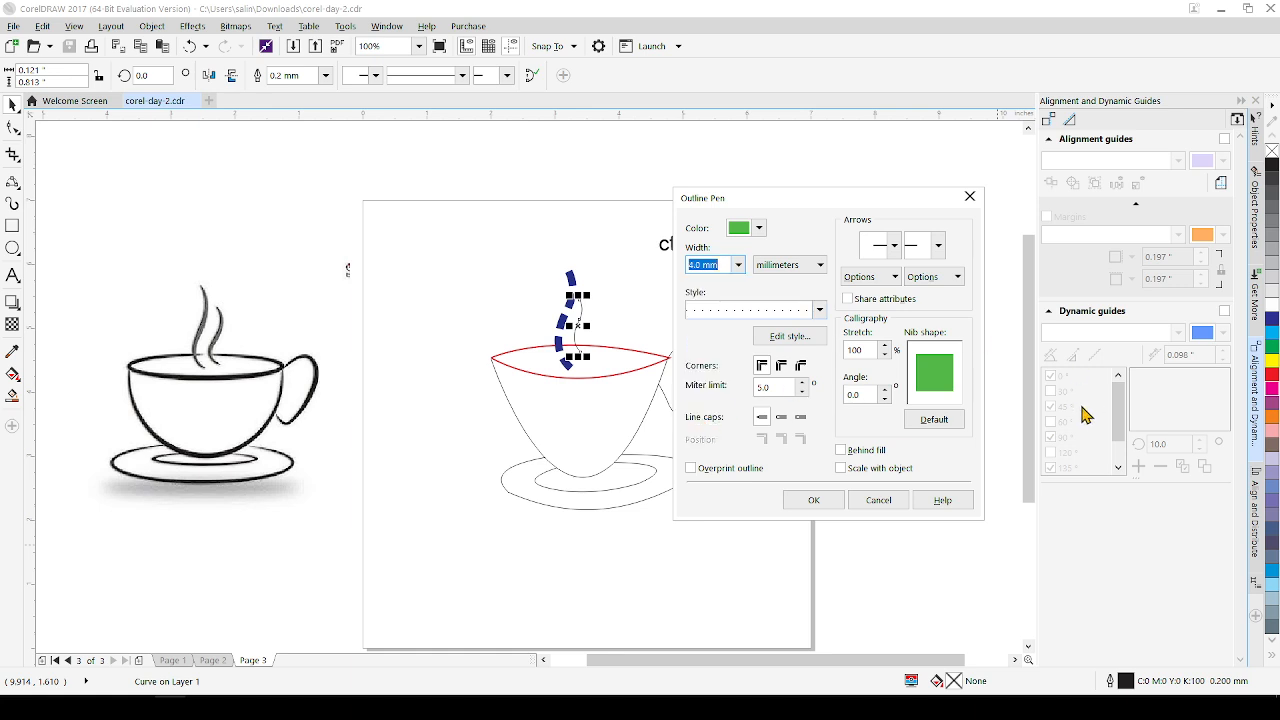
pyautogui.click(823, 505)
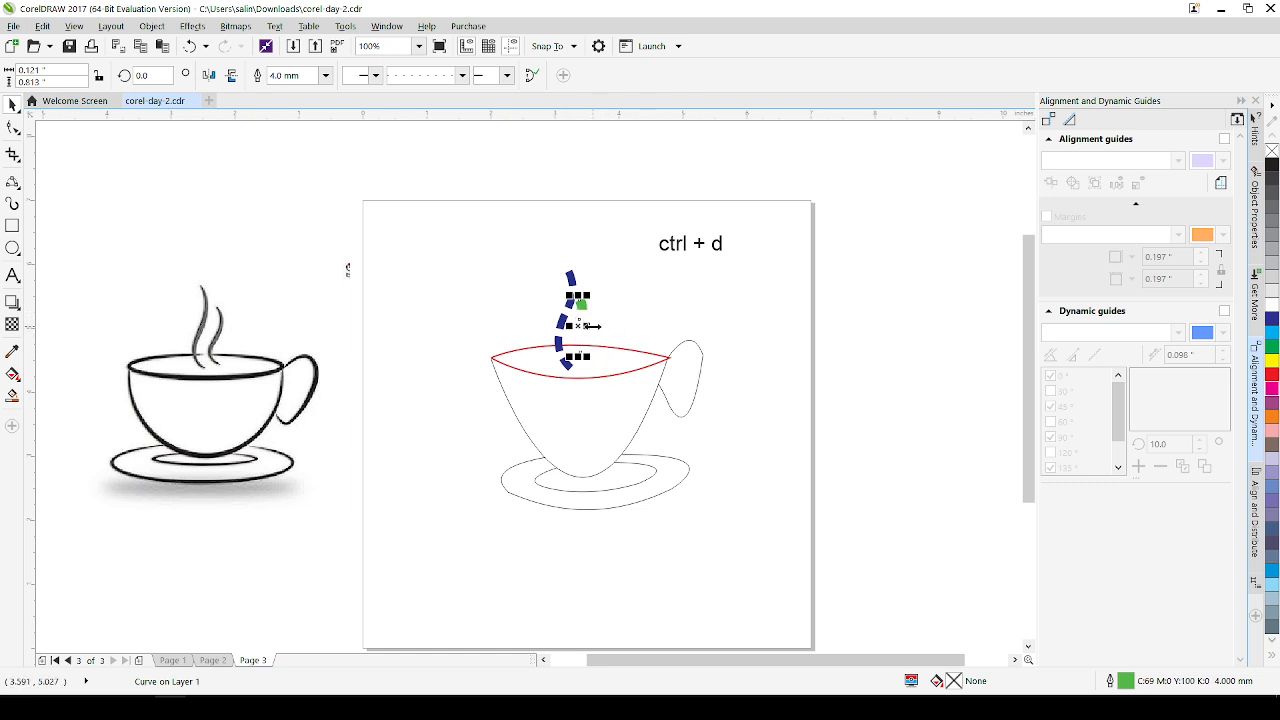
pyautogui.hotkey('ctrl', 'z')
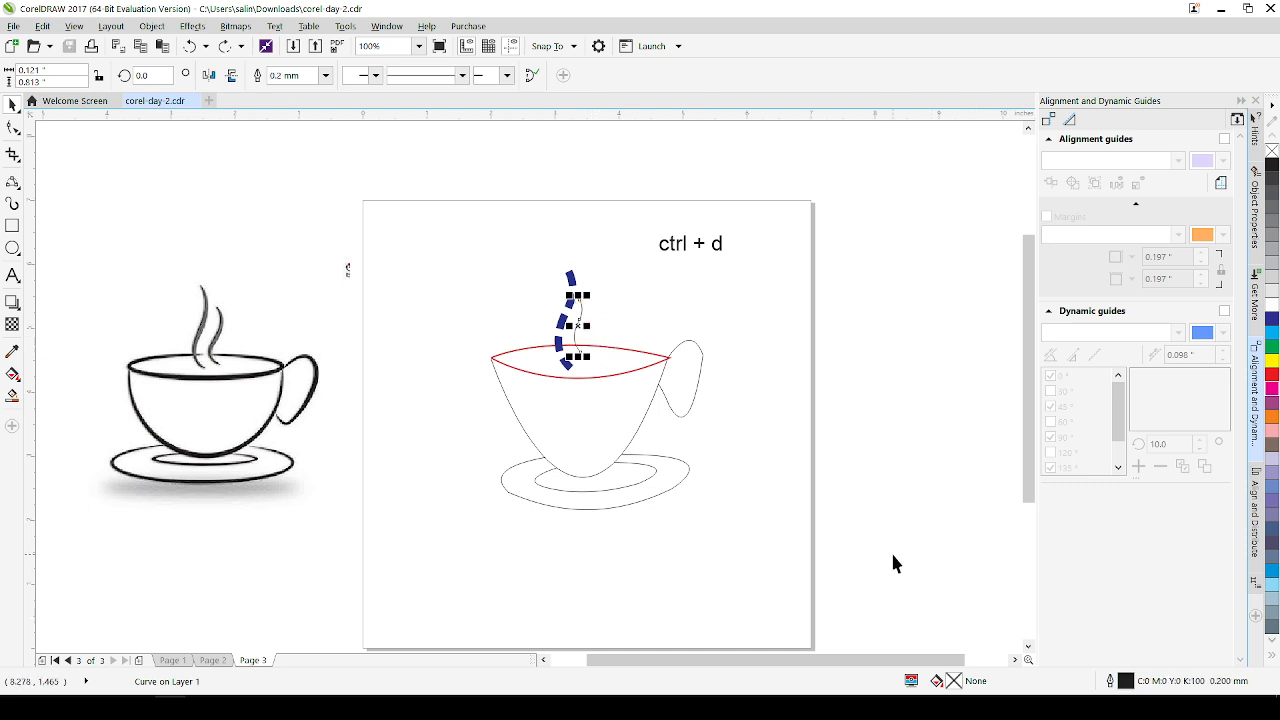
# Choose a closely spaced dotted line style and a 3.0 mm width for the shorter steam curve in the Outline Pen settings
pyautogui.doubleClick(1107, 683)
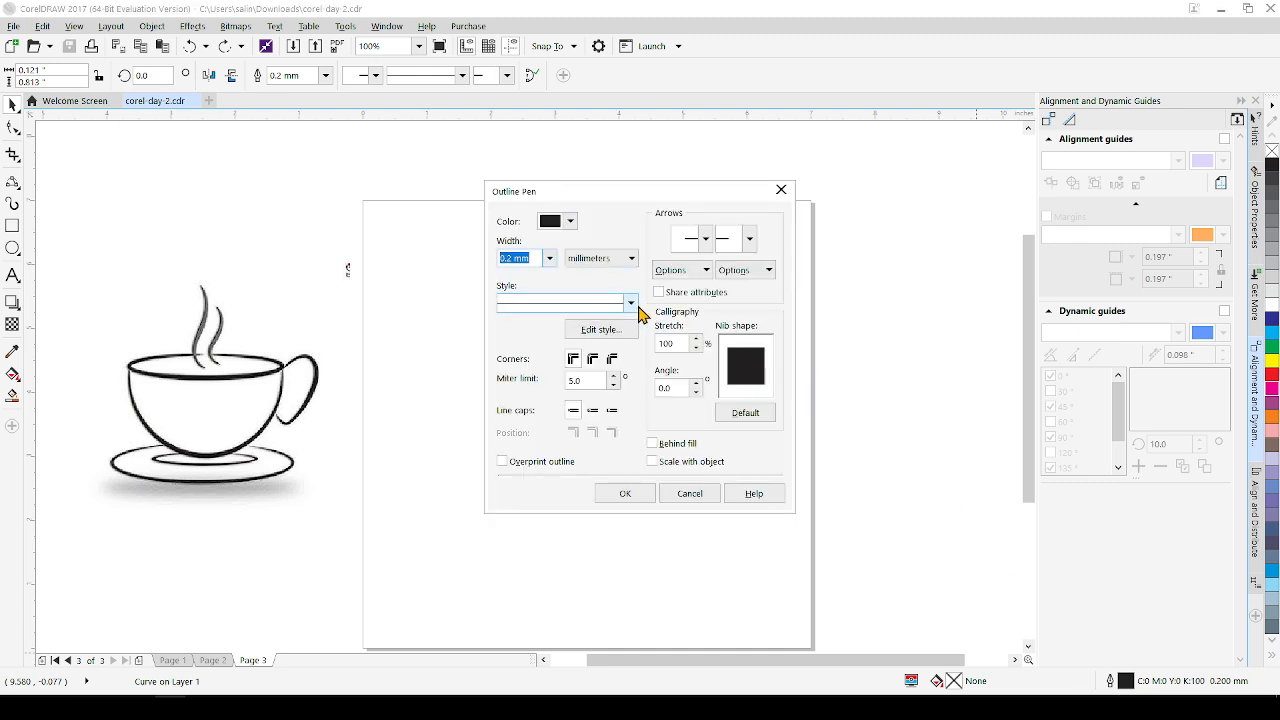
pyautogui.click(630, 302)
pyautogui.click(548, 361)
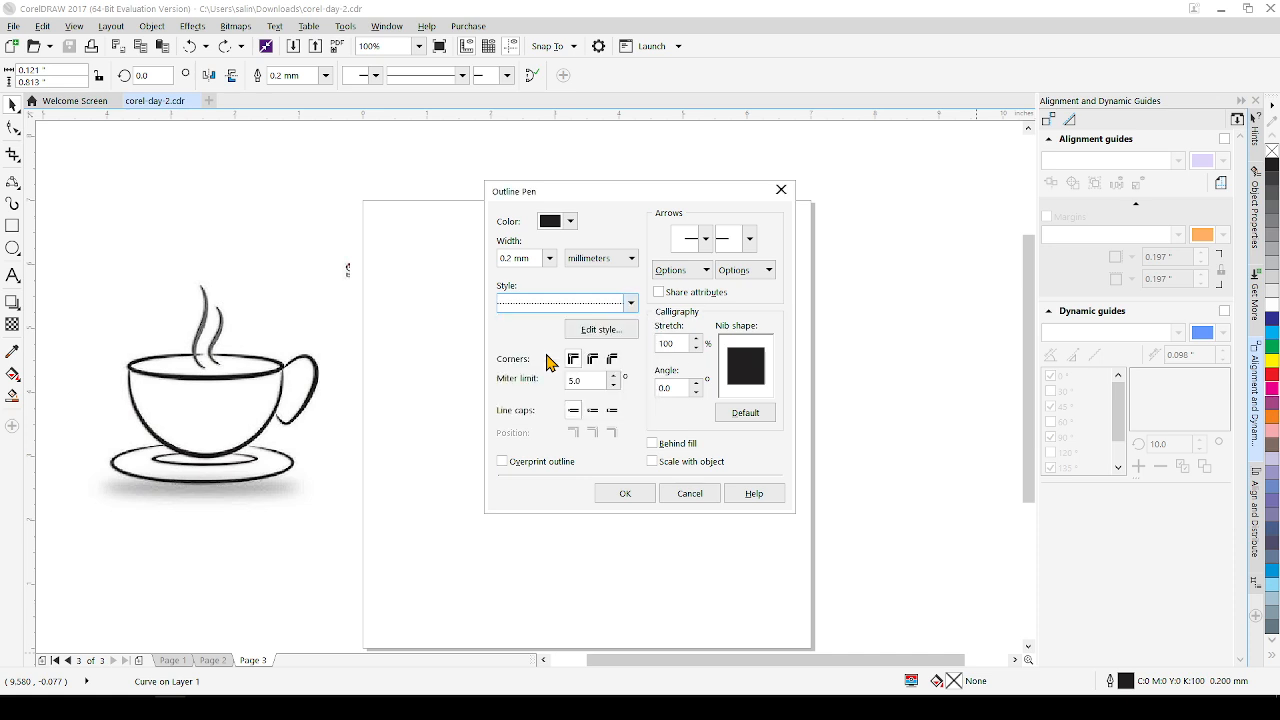
pyautogui.click(549, 258)
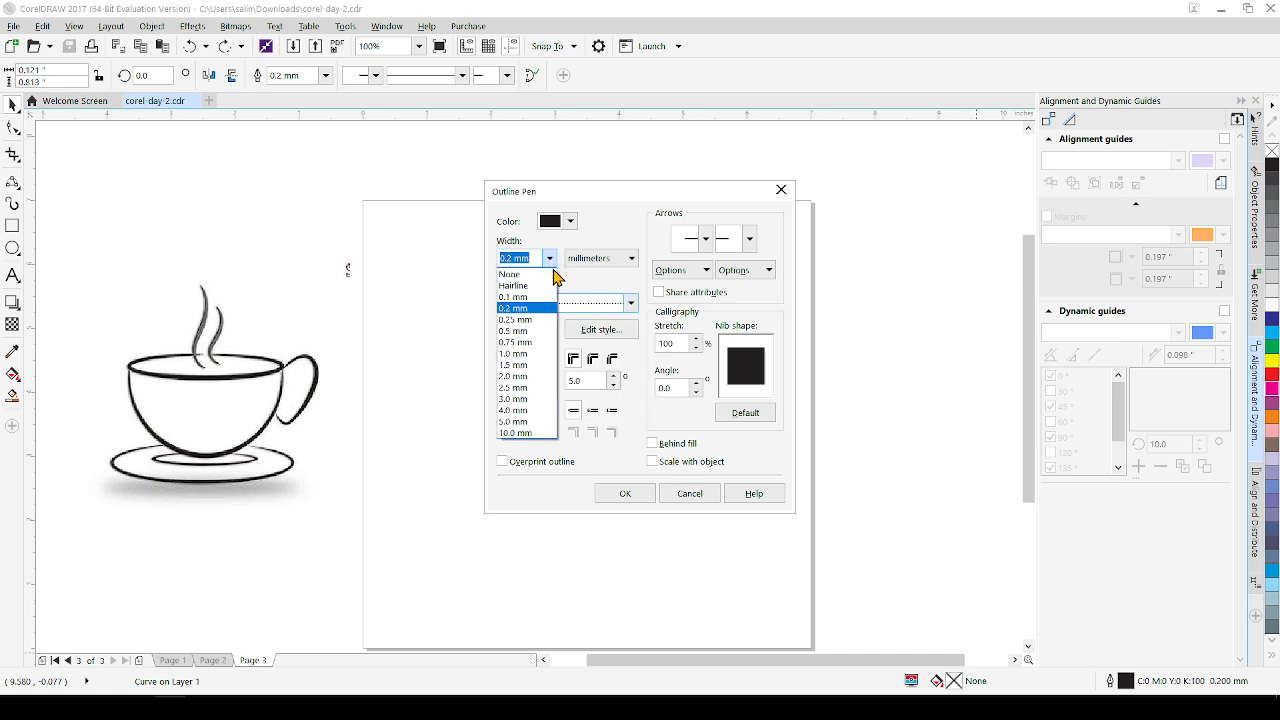
pyautogui.click(520, 398)
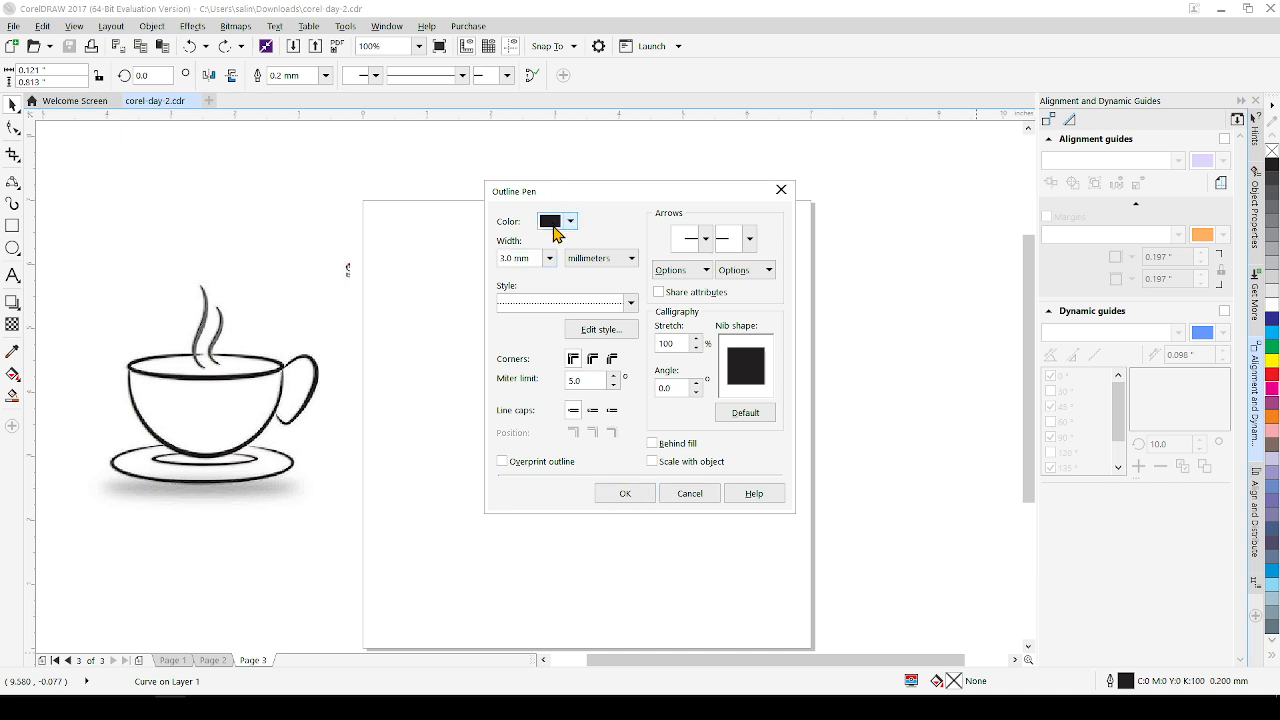
# Set the shorter steam curve's outline colour to green, apply the outline settings, and save the document with the curve deselected
pyautogui.click(566, 221)
pyautogui.click(666, 369)
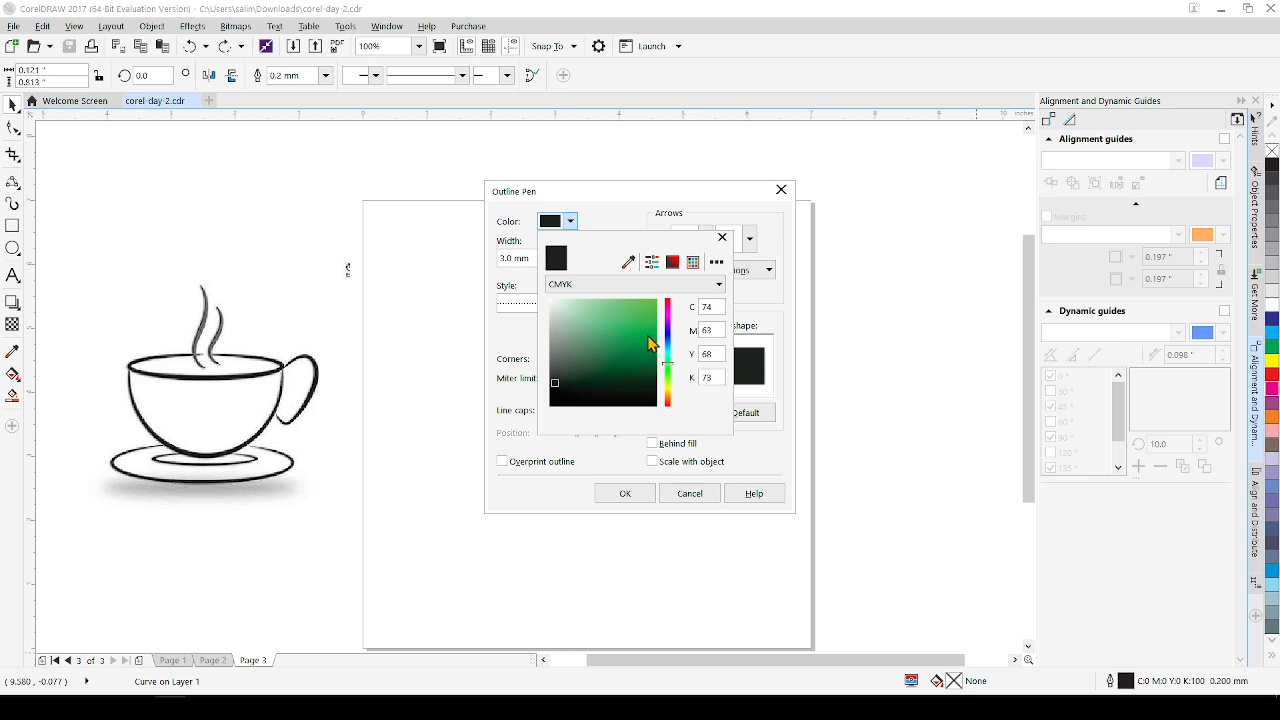
pyautogui.click(653, 344)
pyautogui.click(624, 496)
pyautogui.click(624, 494)
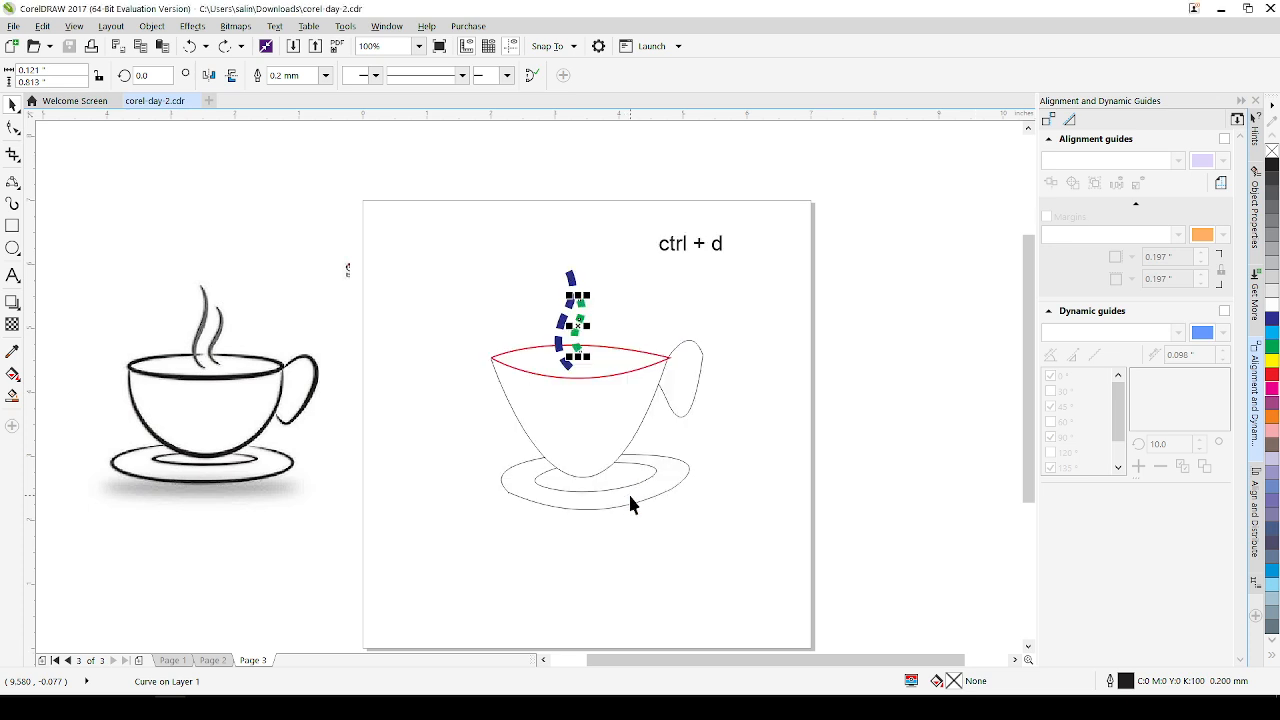
pyautogui.click(603, 311)
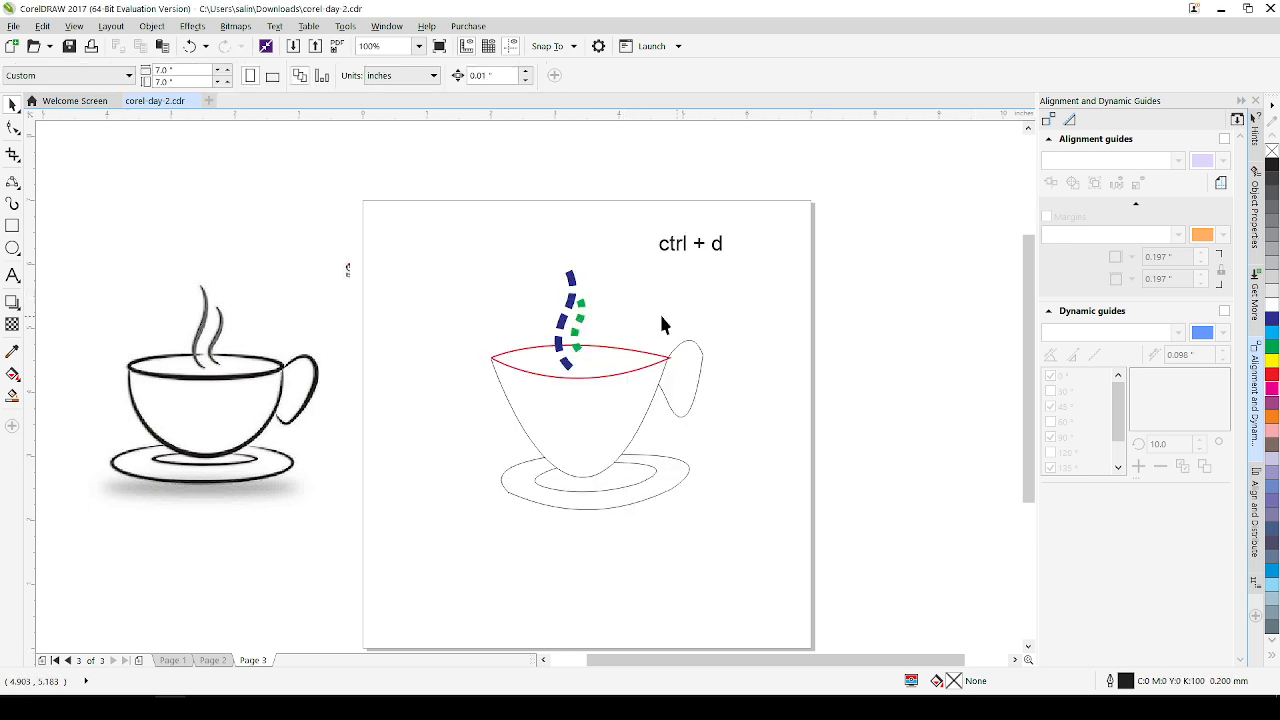
pyautogui.hotkey('ctrl', 's')
# Select the cup body and both saucer curves together and set their outline colour to greyish mauve (C33 M38 Y27 K0)
pyautogui.scroll(2, 611, 436)
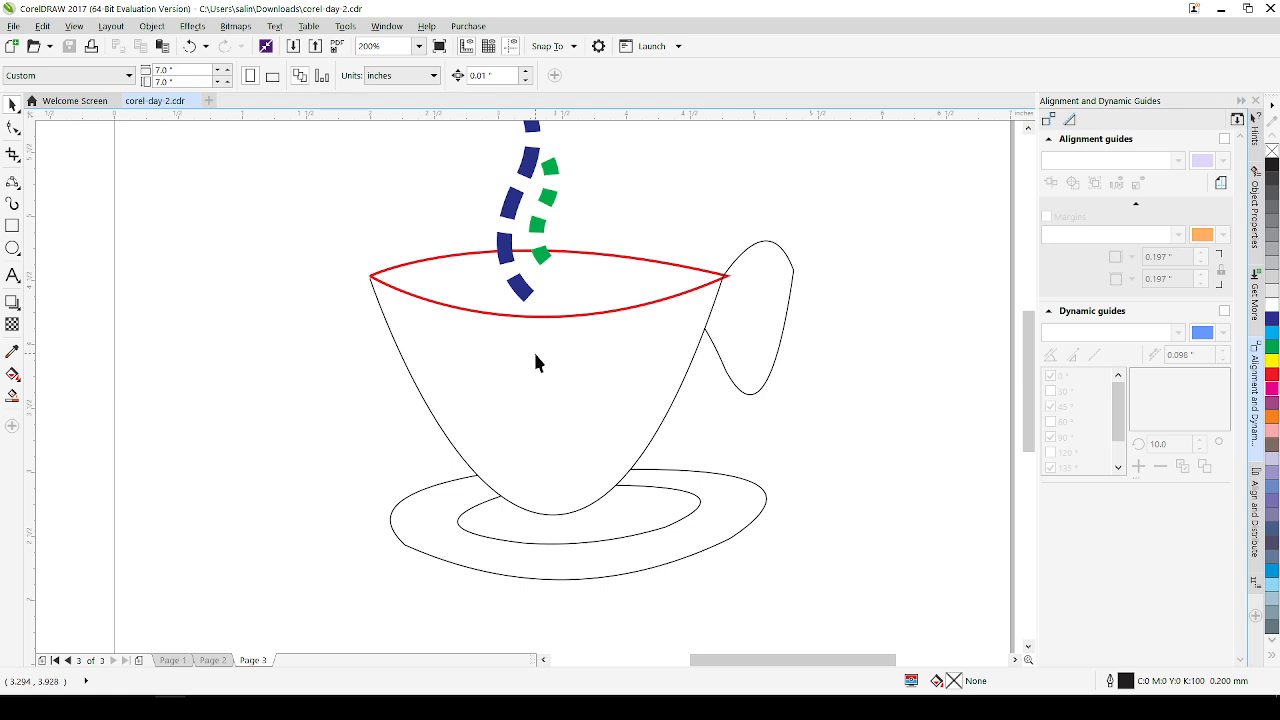
pyautogui.click(438, 425)
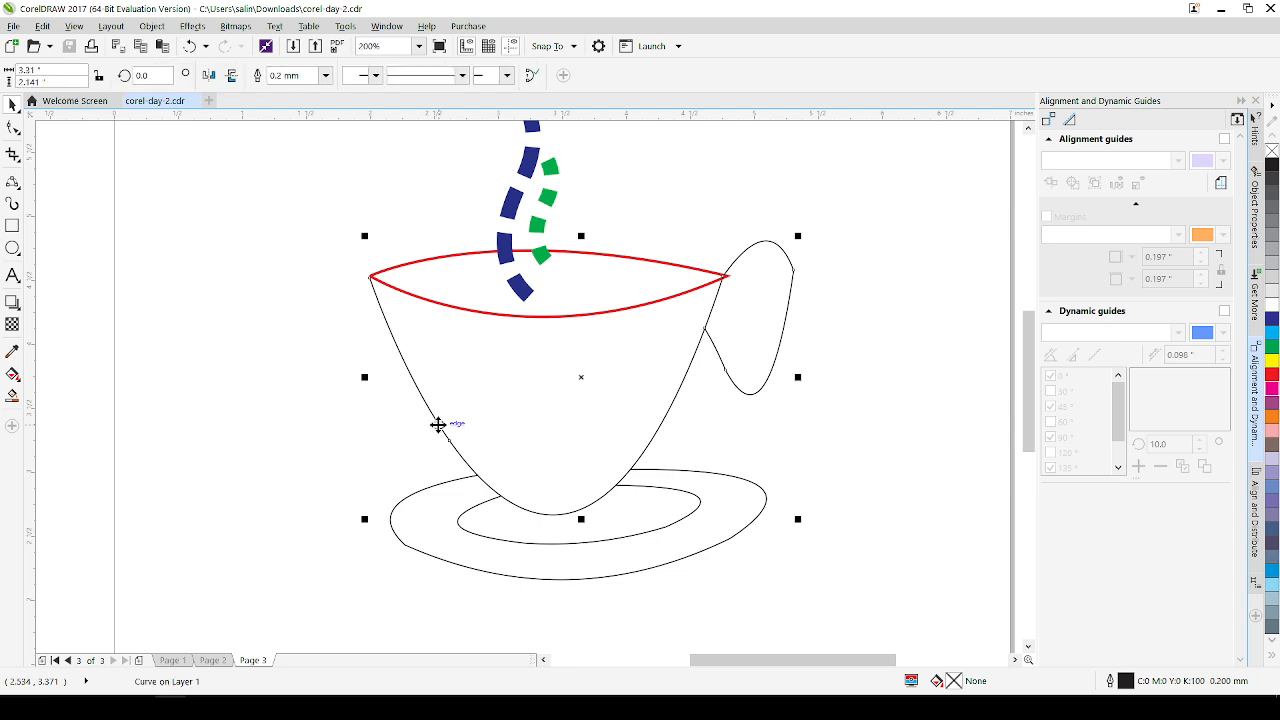
pyautogui.keyDown('shift'); pyautogui.click(490, 541); pyautogui.keyUp('shift')
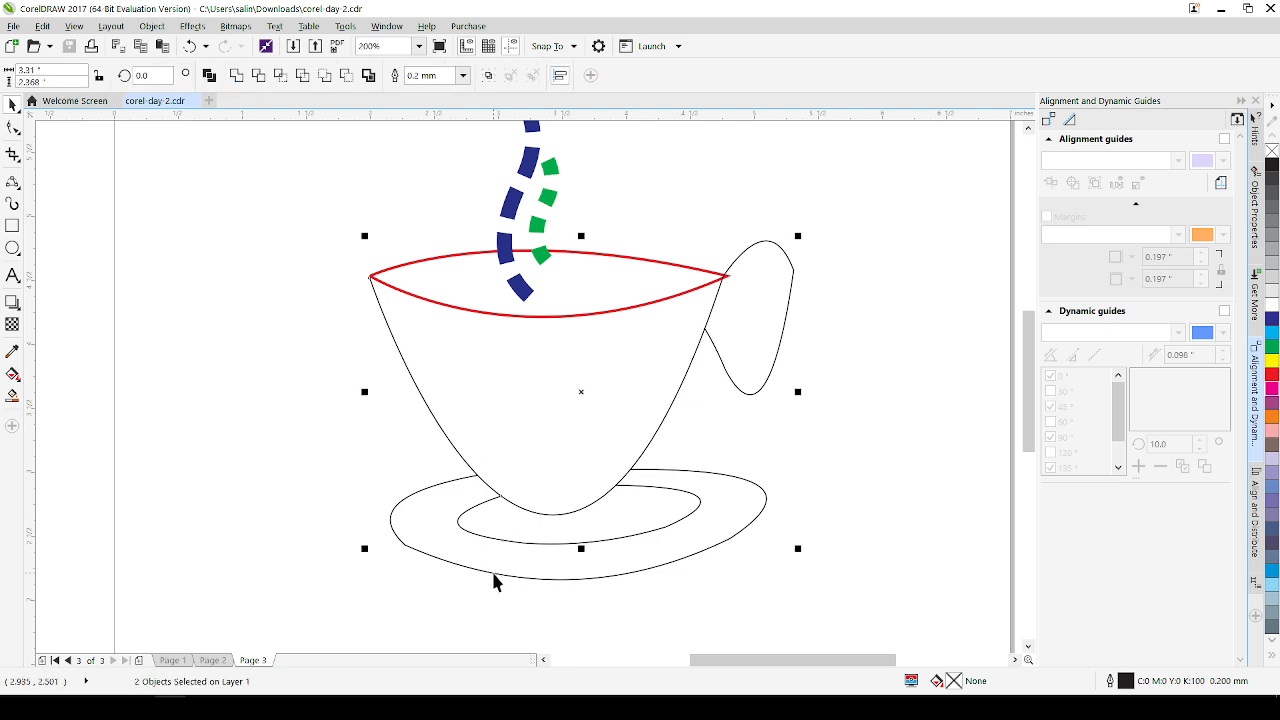
pyautogui.keyDown('shift'); pyautogui.click(493, 572); pyautogui.keyUp('shift')
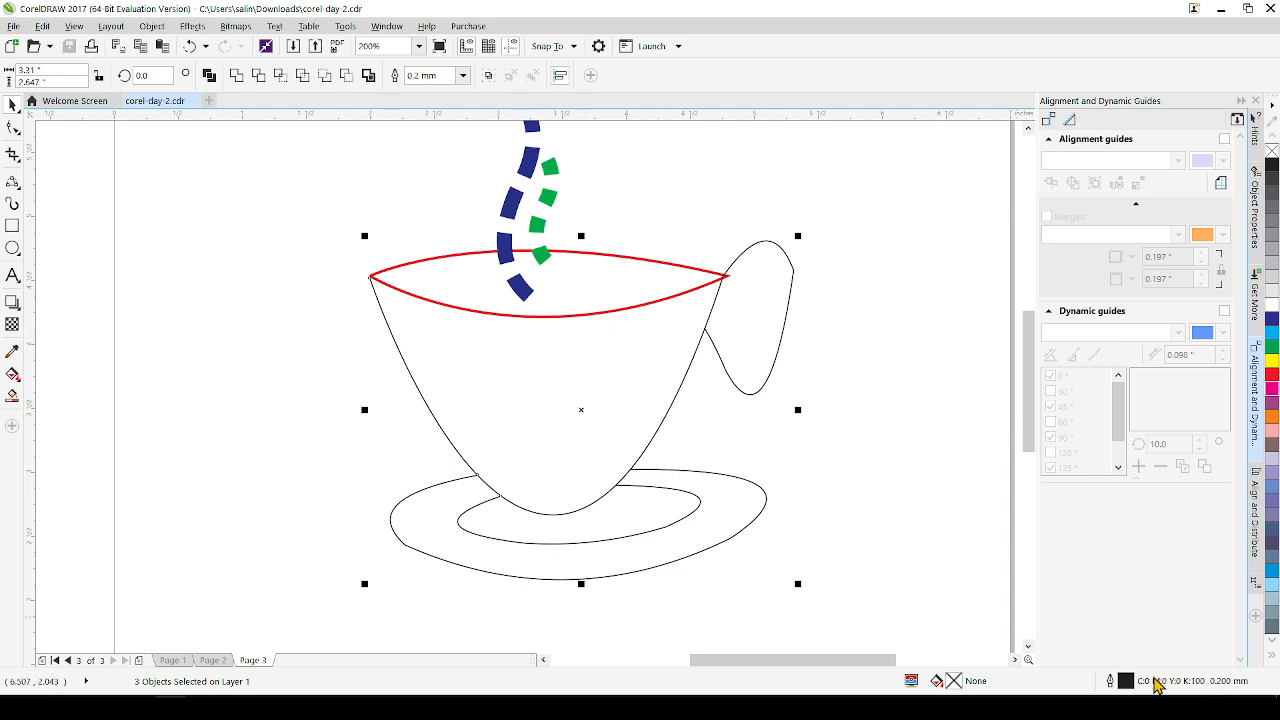
pyautogui.doubleClick(1127, 682)
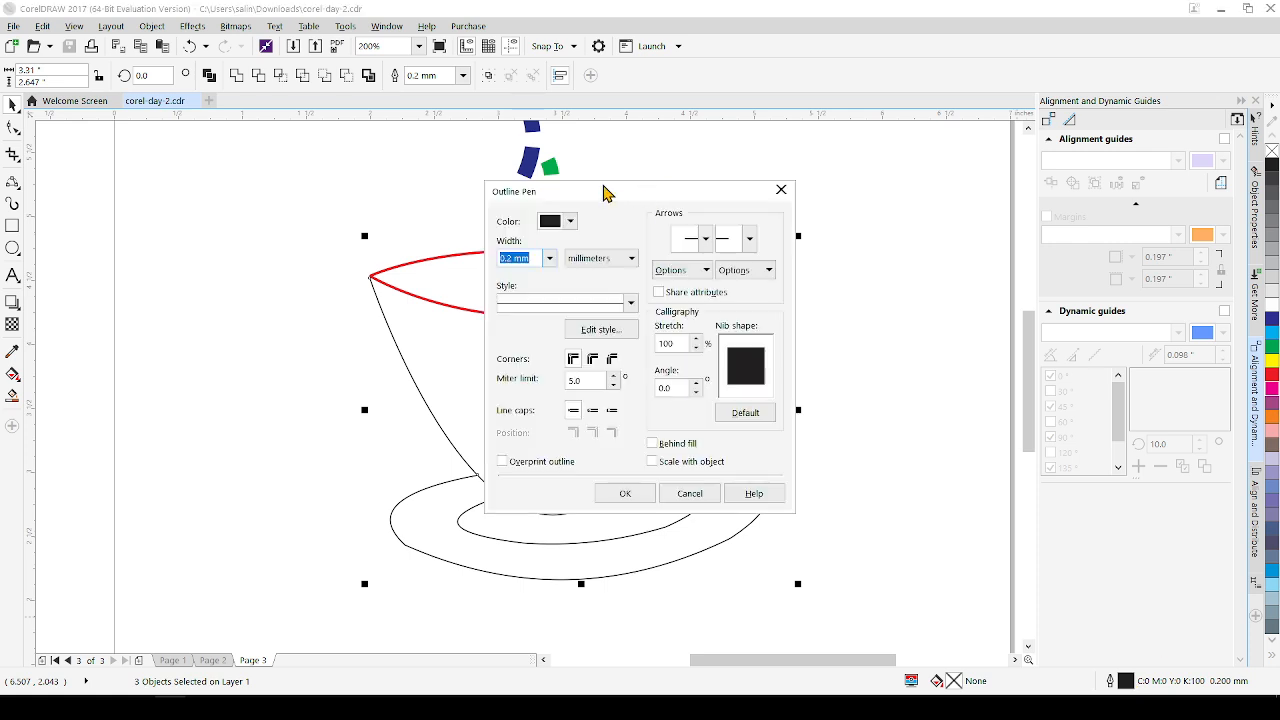
pyautogui.moveTo(603, 188); pyautogui.dragTo(933, 230)
pyautogui.click(900, 262)
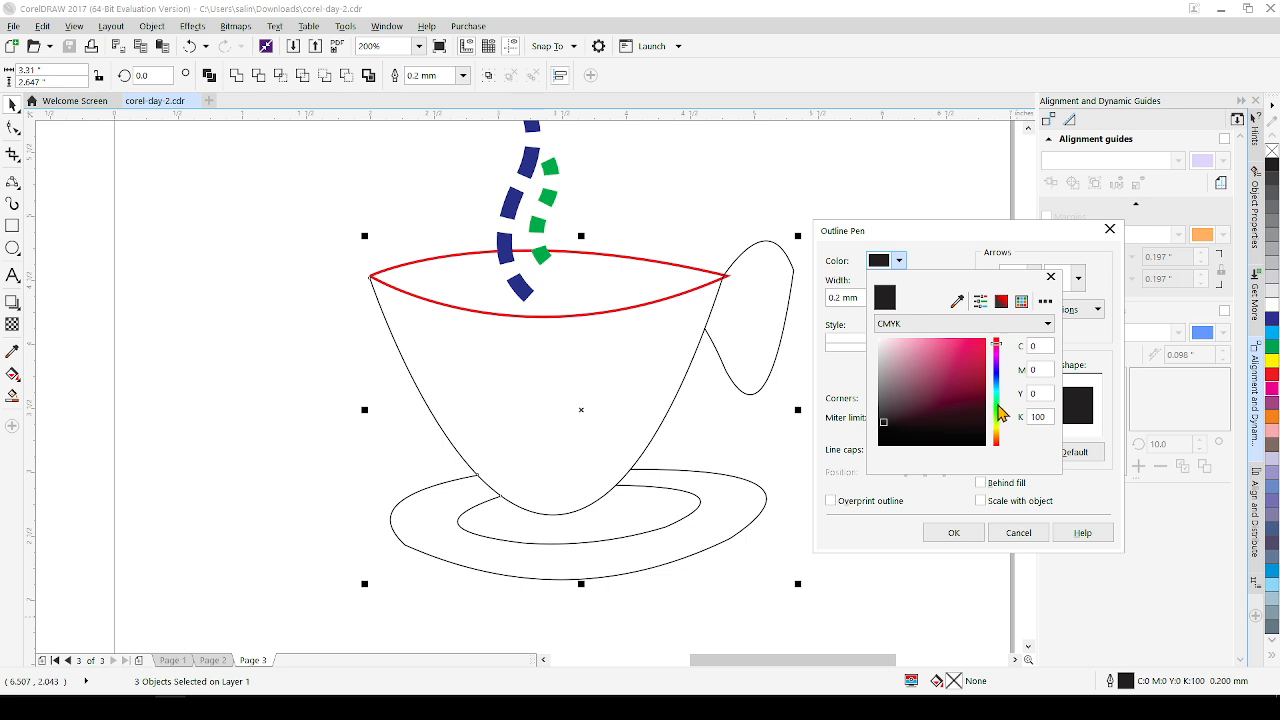
pyautogui.click(890, 371)
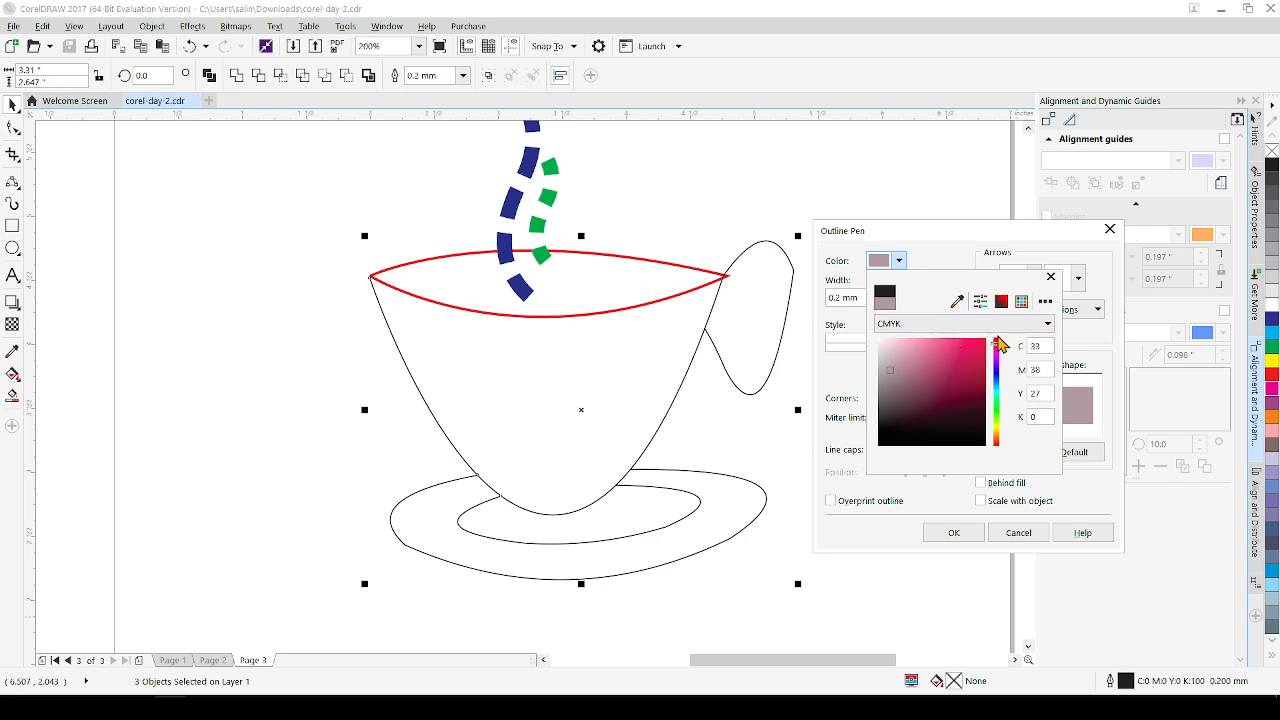
pyautogui.click(1050, 277)
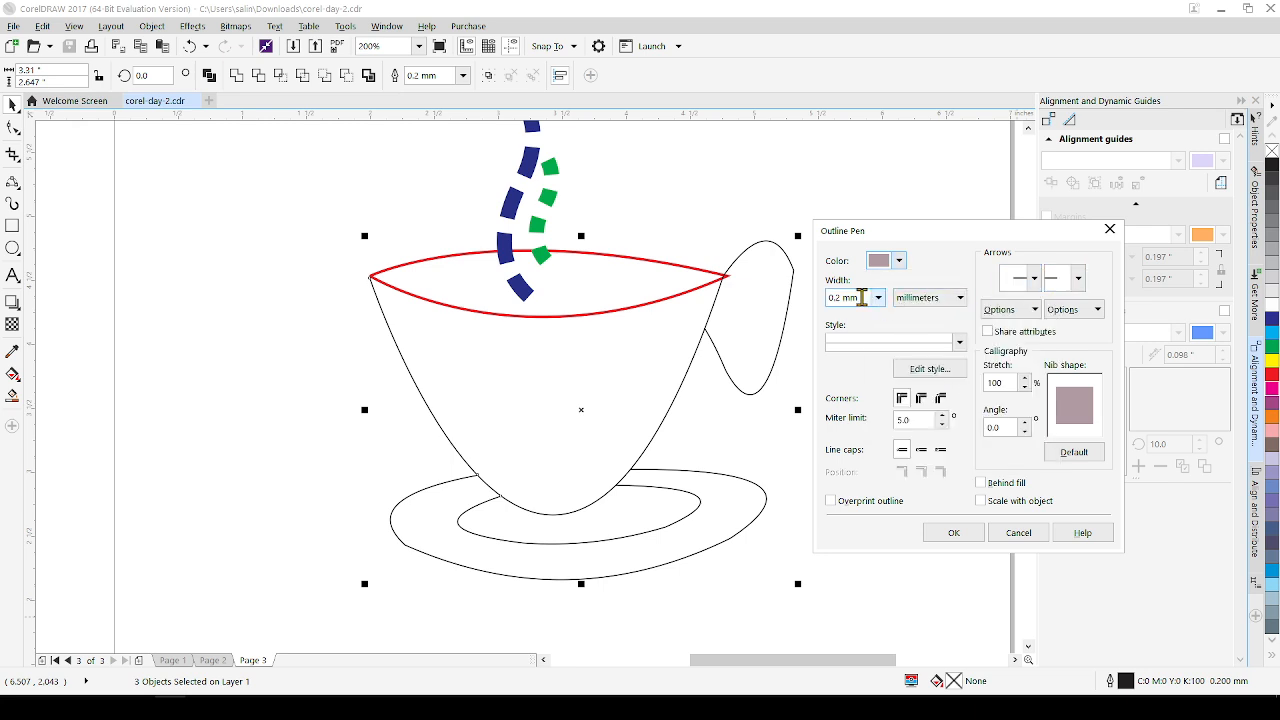
# Try a 5.0 mm outline width on the cup body and saucer curves, inspect it up close, and undo the outline changes
pyautogui.click(877, 298)
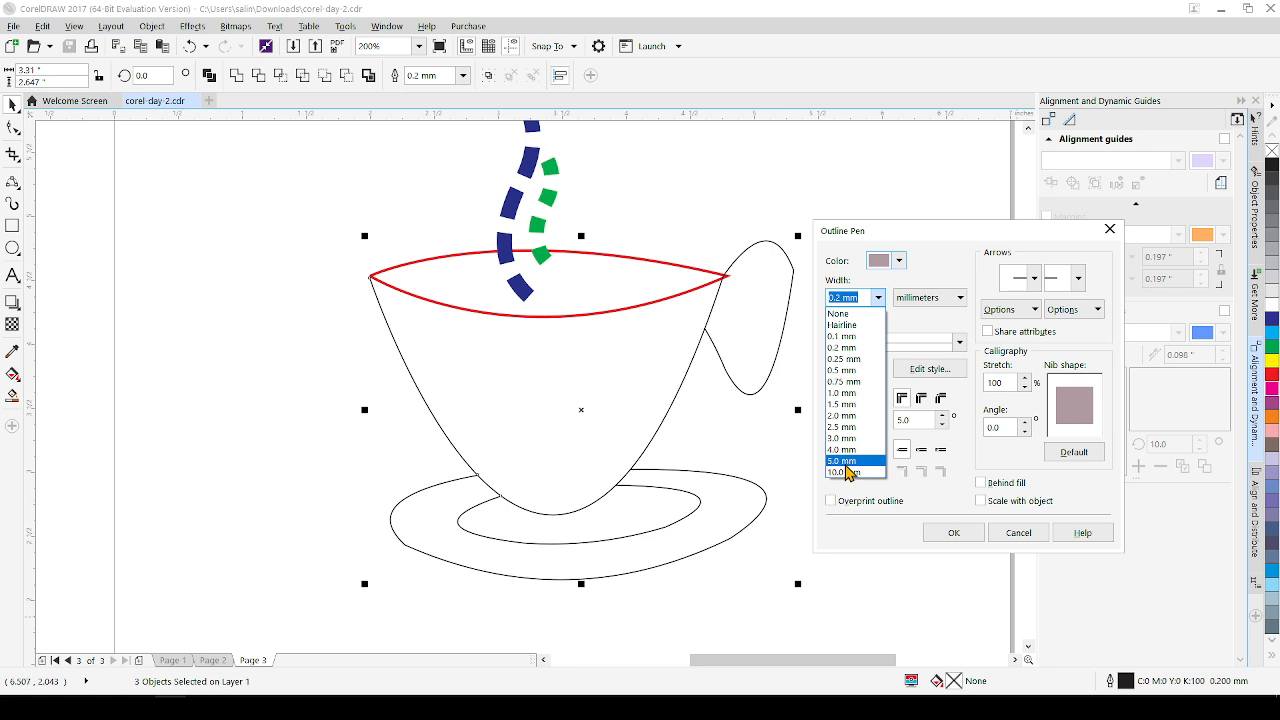
pyautogui.click(846, 462)
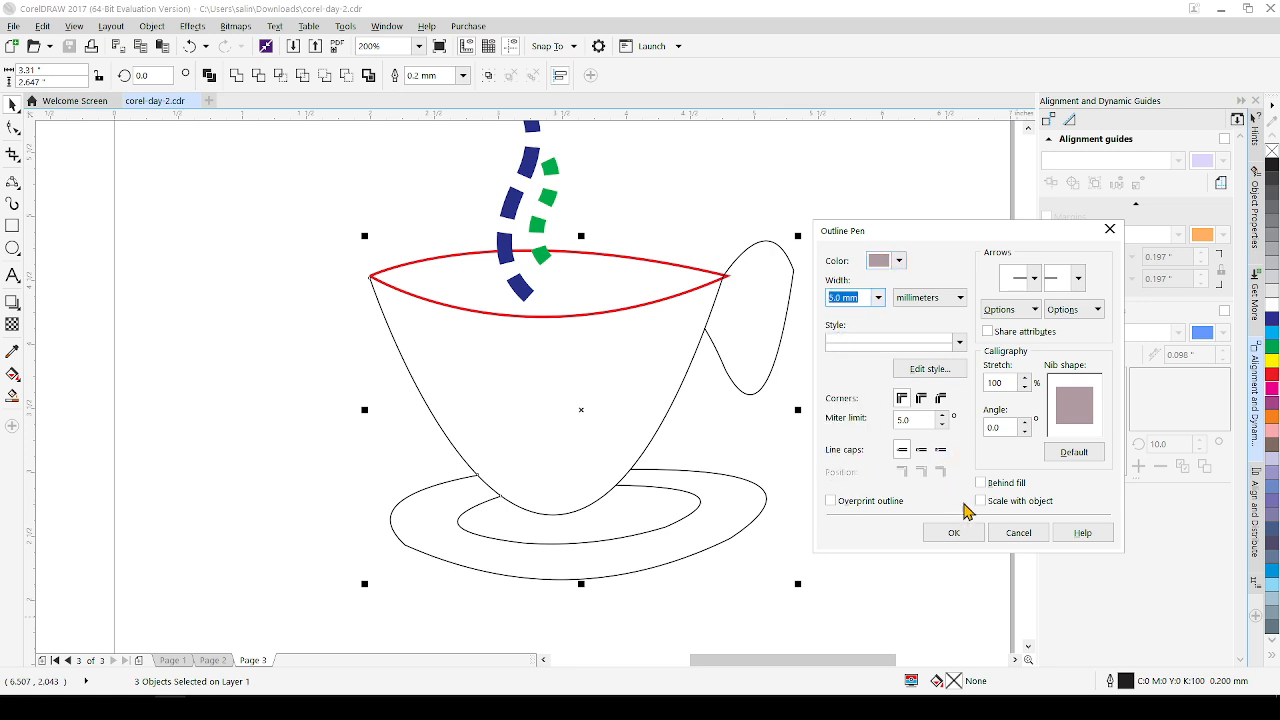
pyautogui.click(958, 536)
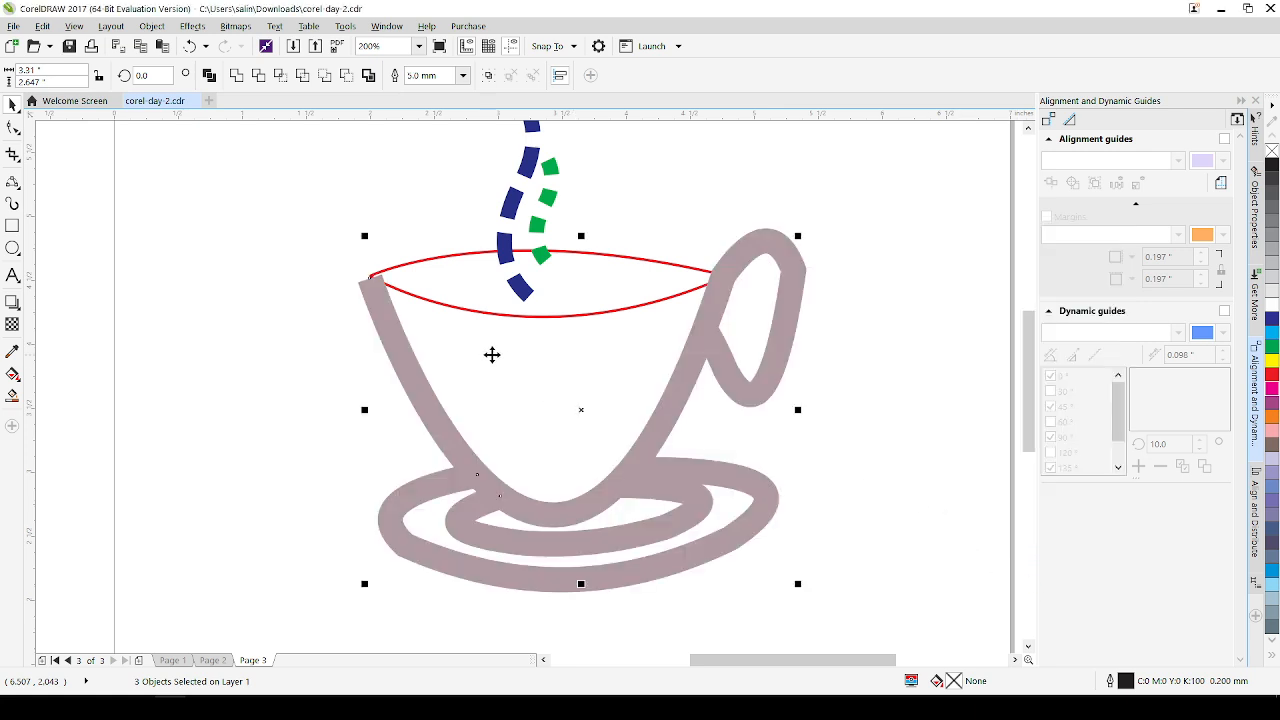
pyautogui.click(886, 436)
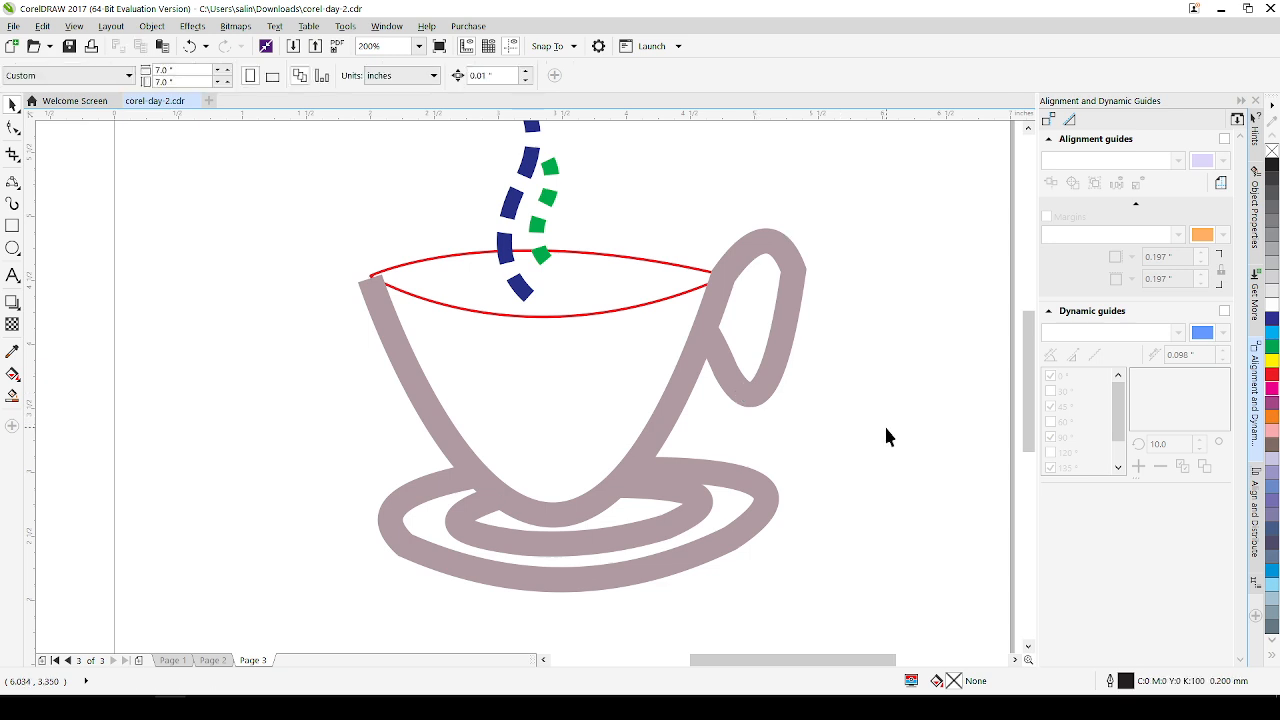
pyautogui.scroll(2, 792, 449)
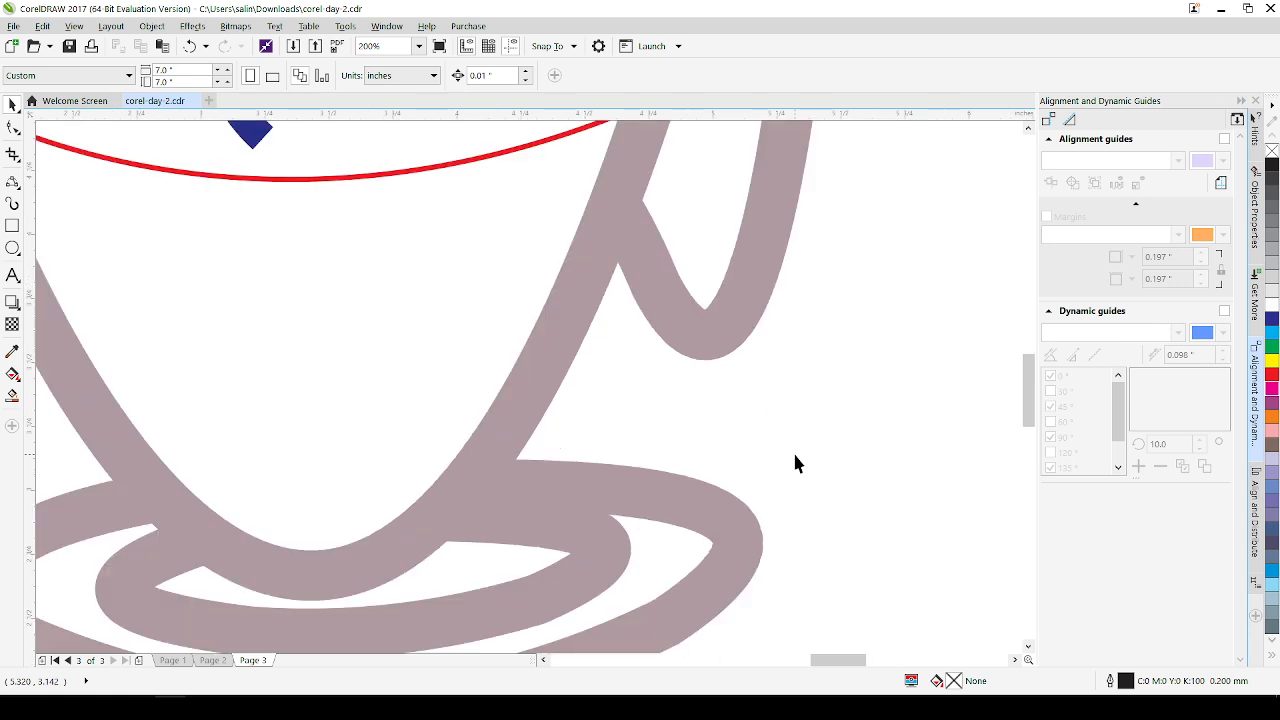
pyautogui.scroll(-4, 792, 450)
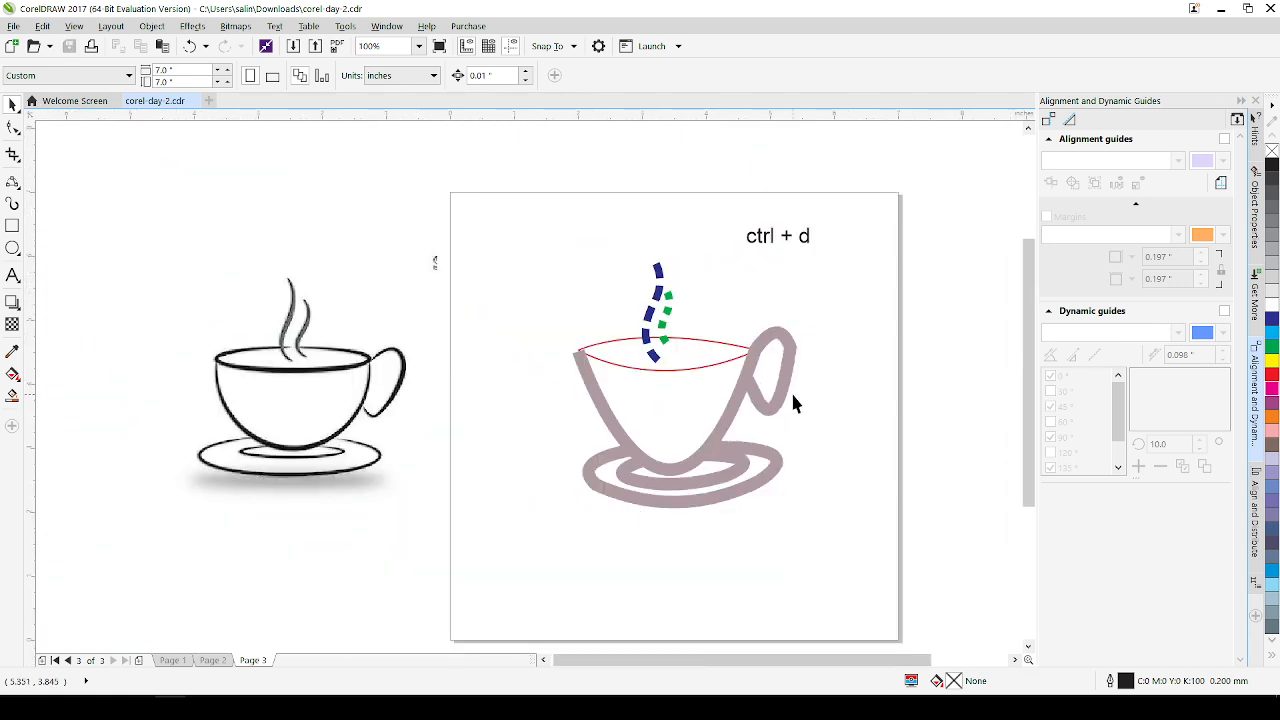
pyautogui.scroll(2, 849, 444)
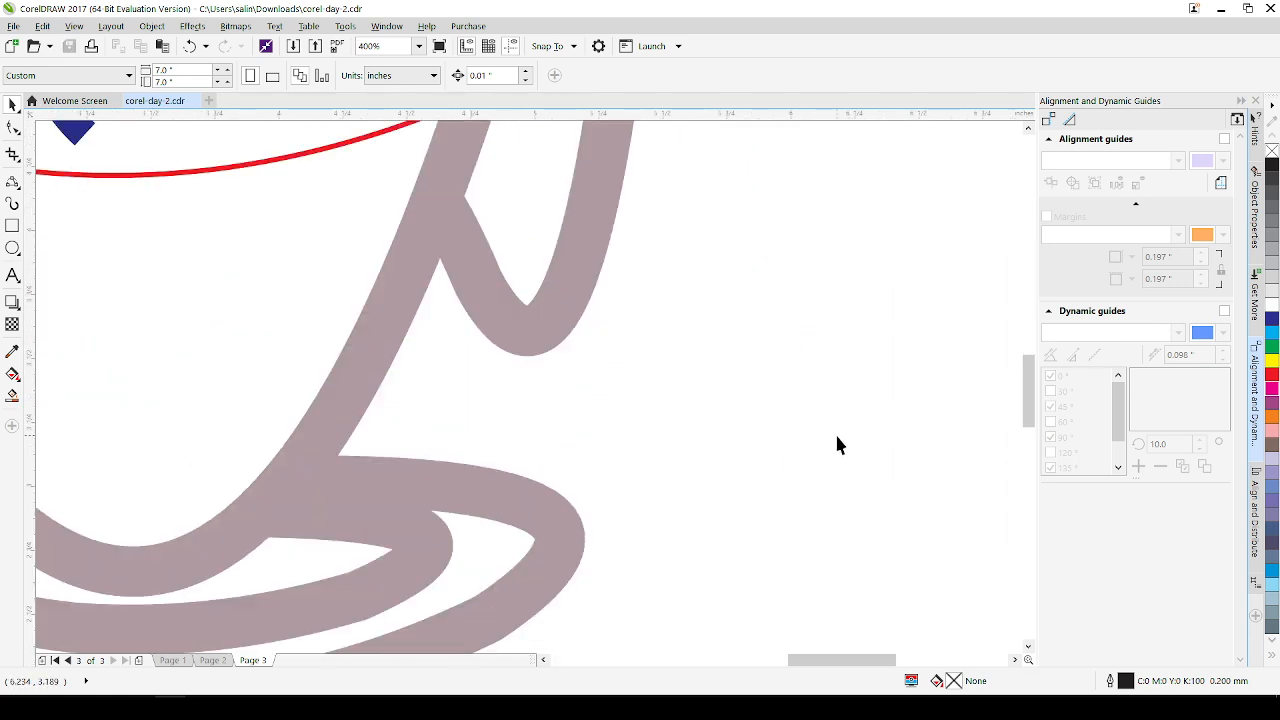
pyautogui.scroll(-1, 837, 443)
pyautogui.hotkey('ctrl', 'z')
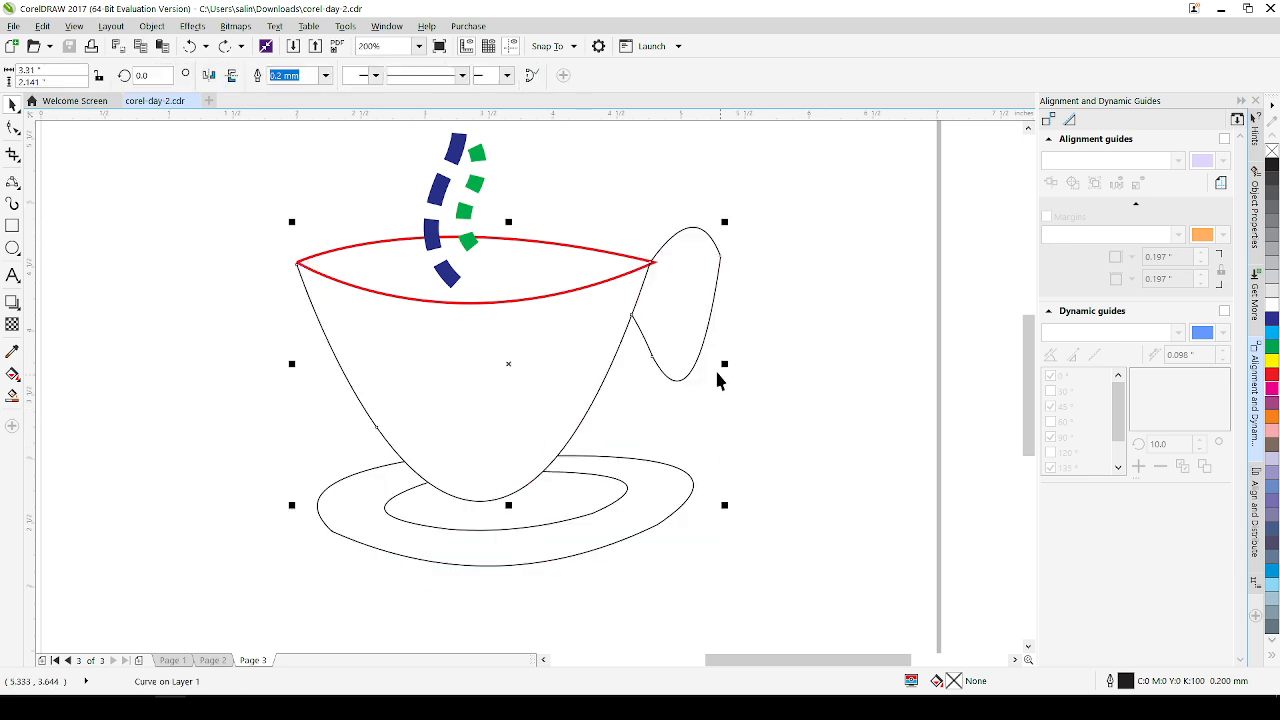
# Give the cup body curve a 2.0 mm outline in light greyish mauve (C22 M28 Y19 K0)
pyautogui.doubleClick(1125, 681)
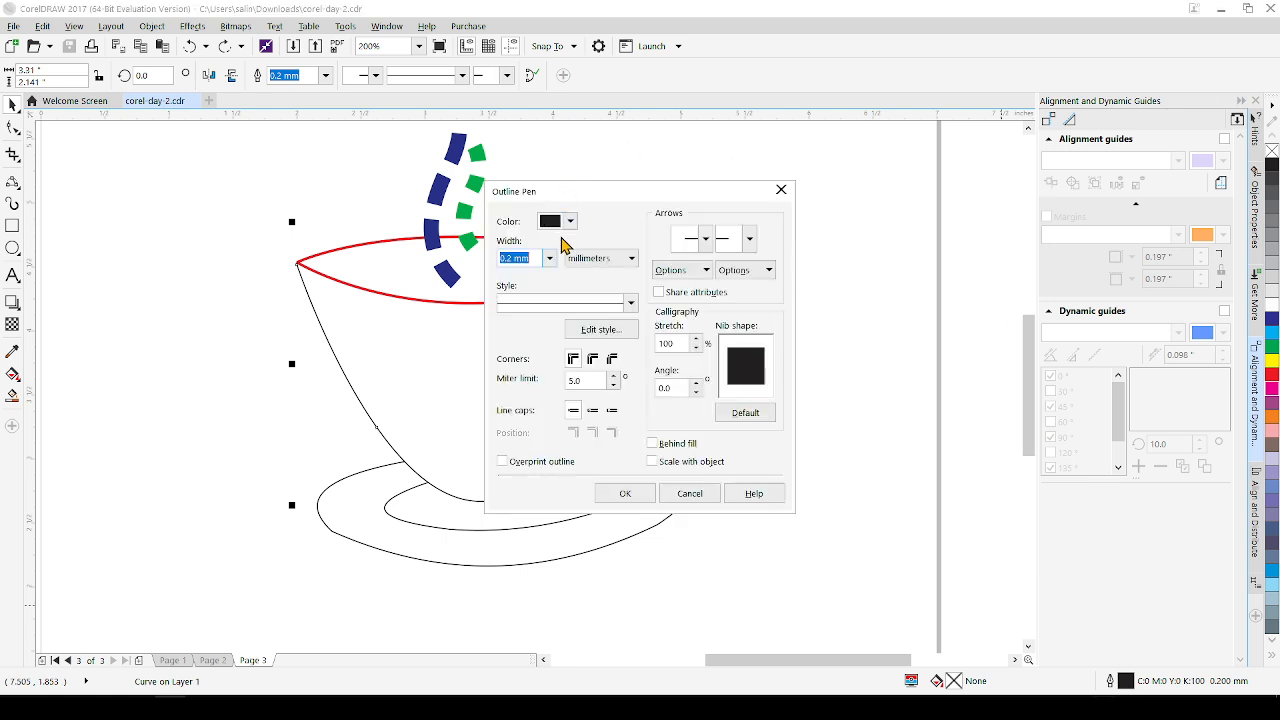
pyautogui.click(549, 258)
pyautogui.click(512, 378)
pyautogui.click(571, 222)
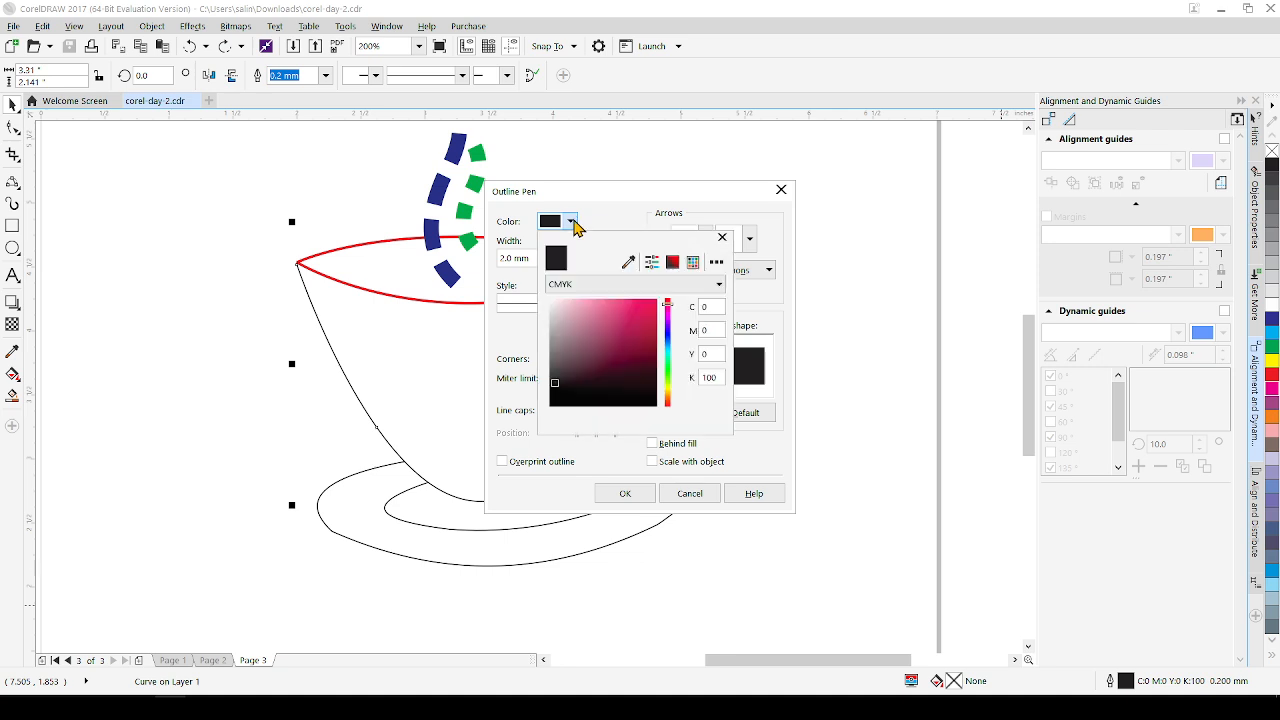
pyautogui.click(560, 322)
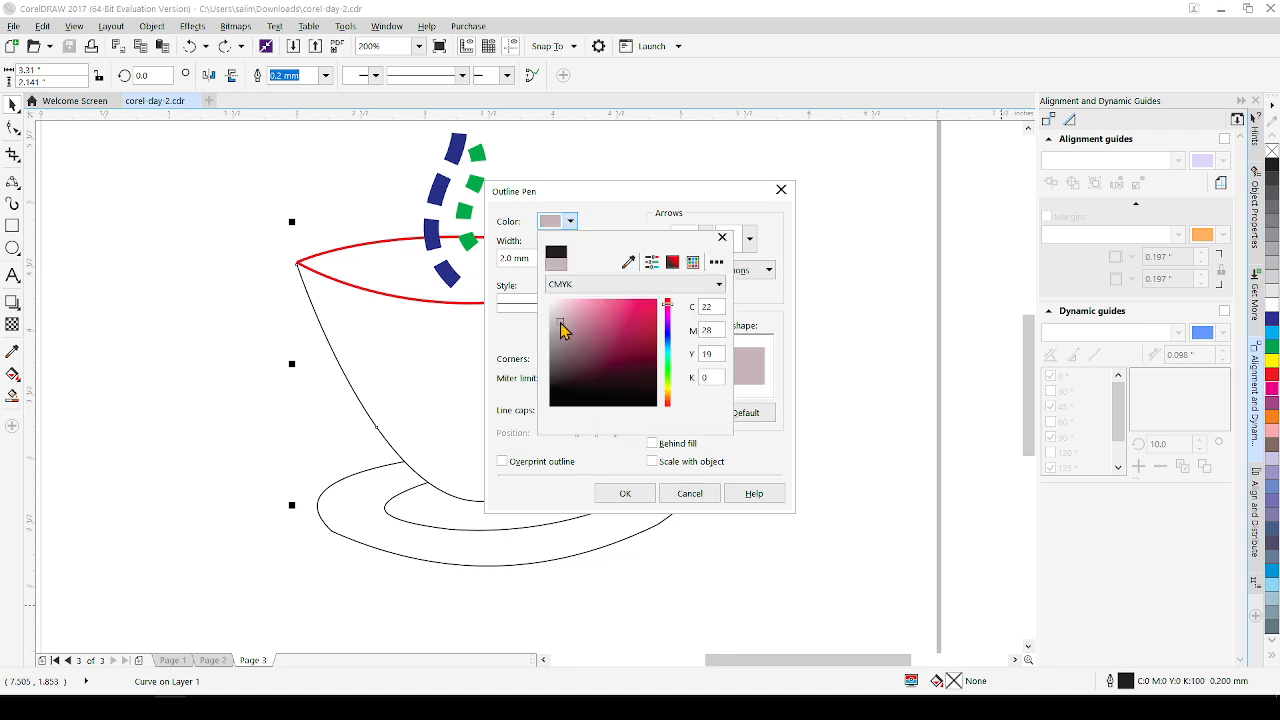
pyautogui.click(643, 497)
pyautogui.click(646, 497)
pyautogui.click(829, 471)
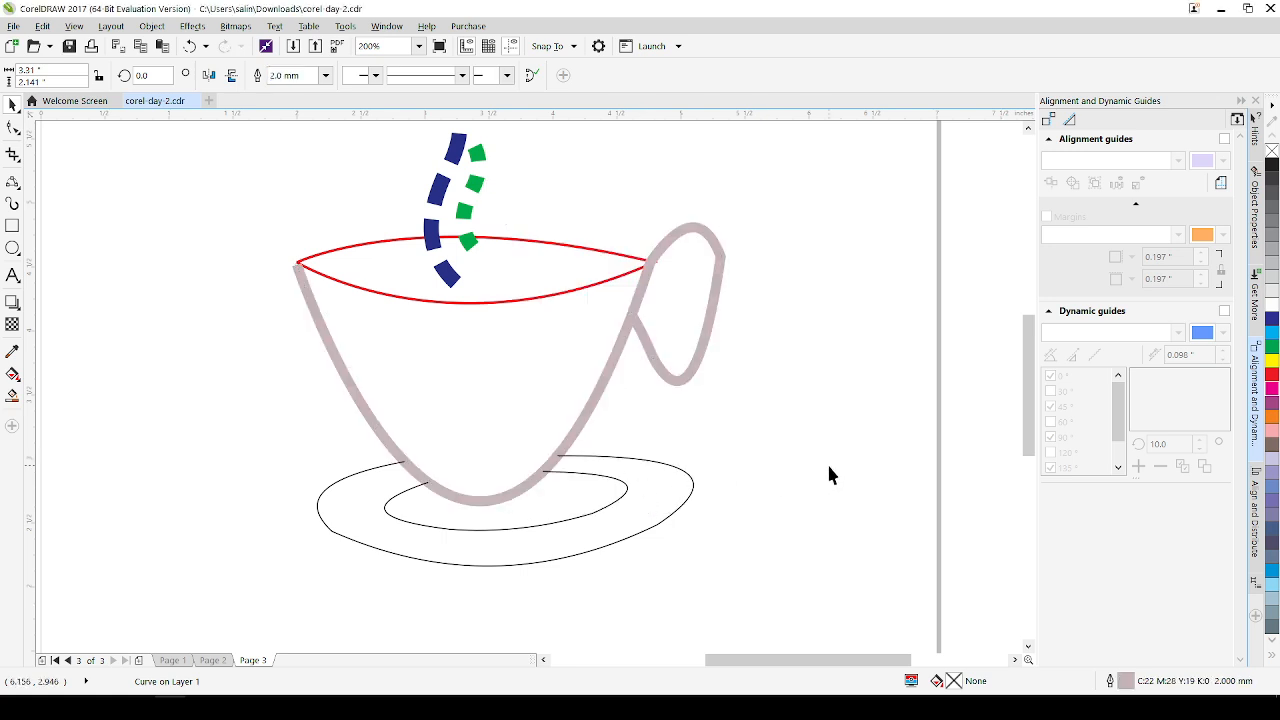
# Set the inner saucer curve's outline colour to yellowish orange in the Outline Pen settings, apply it, and deselect the curve
pyautogui.click(544, 527)
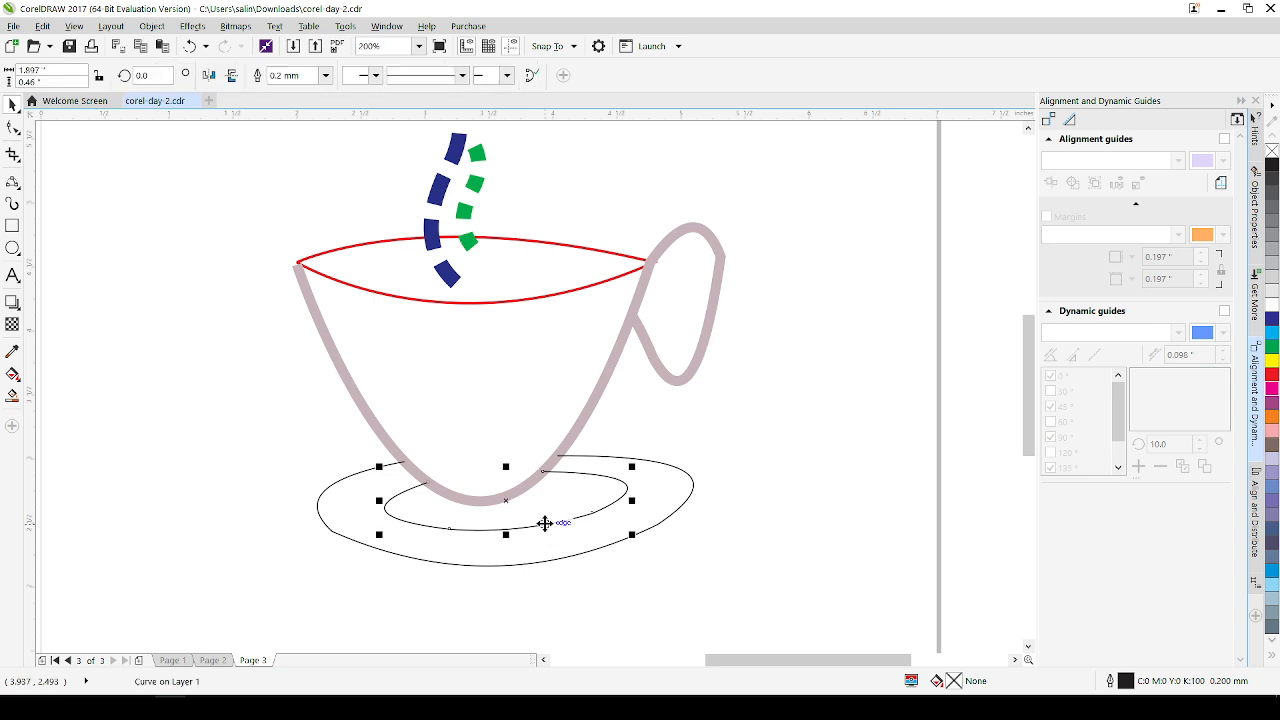
pyautogui.doubleClick(1130, 686)
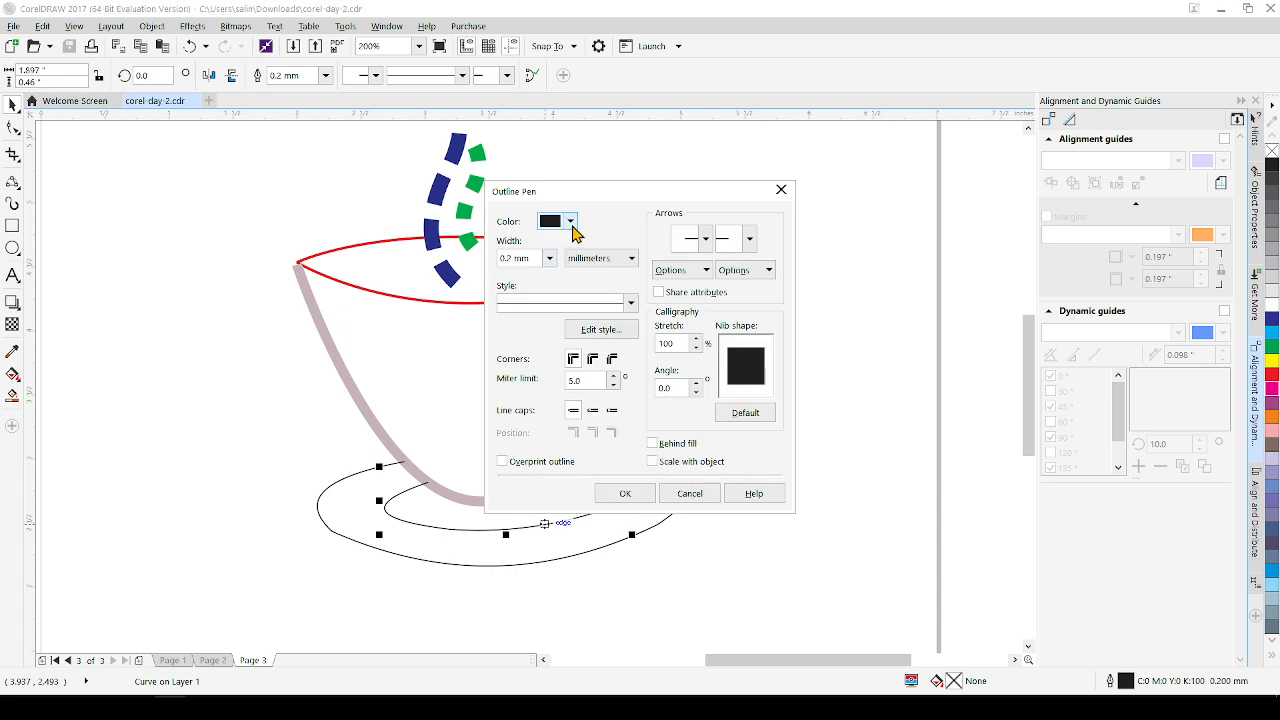
pyautogui.click(570, 221)
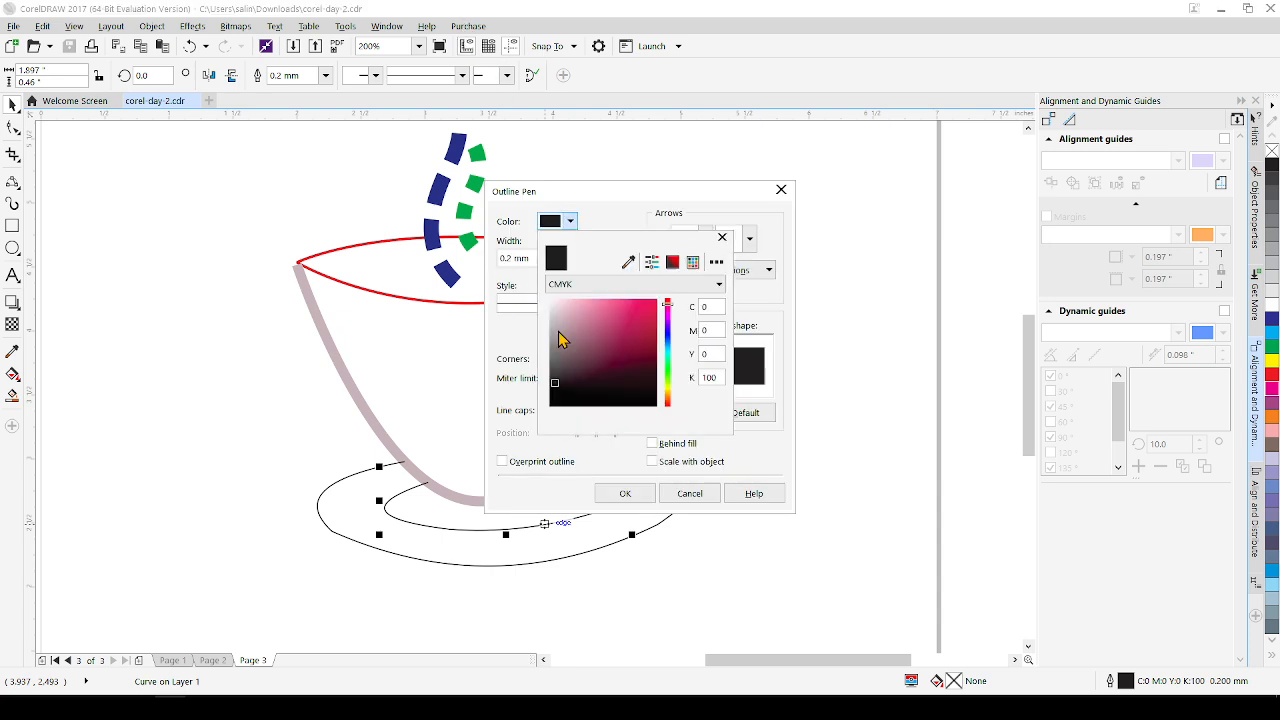
pyautogui.click(668, 337)
pyautogui.click(668, 393)
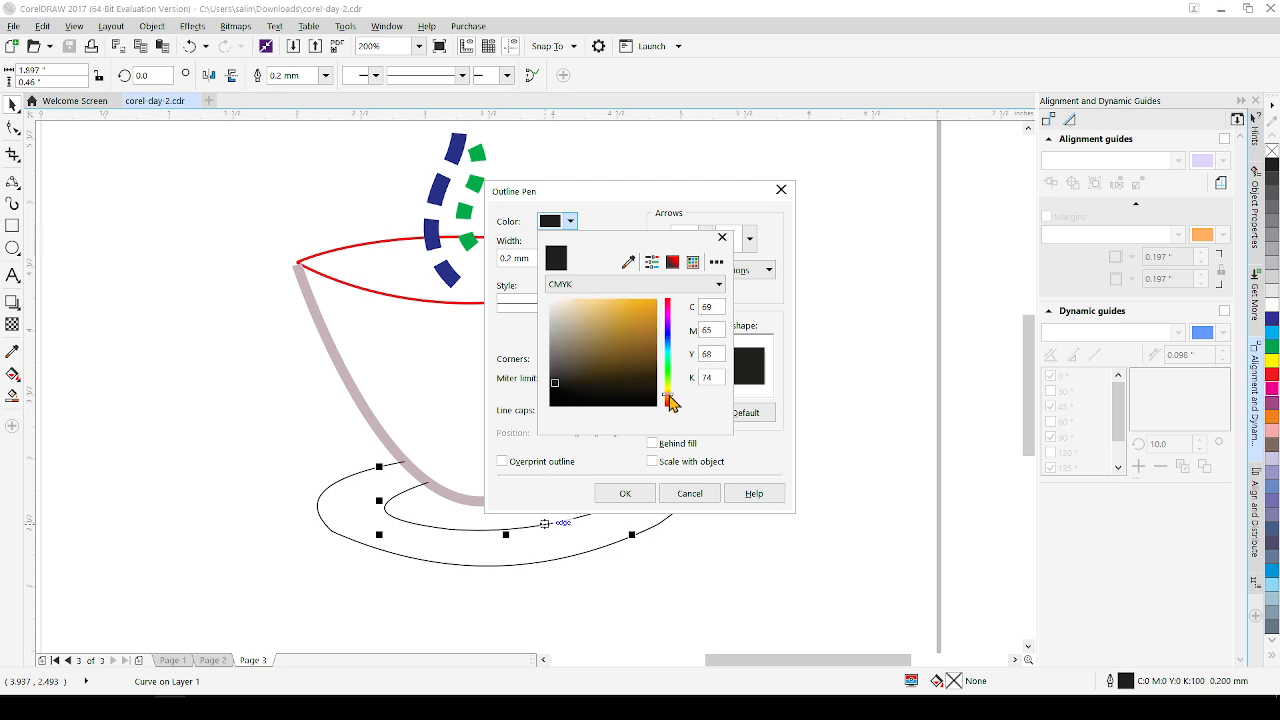
pyautogui.click(651, 314)
pyautogui.click(618, 497)
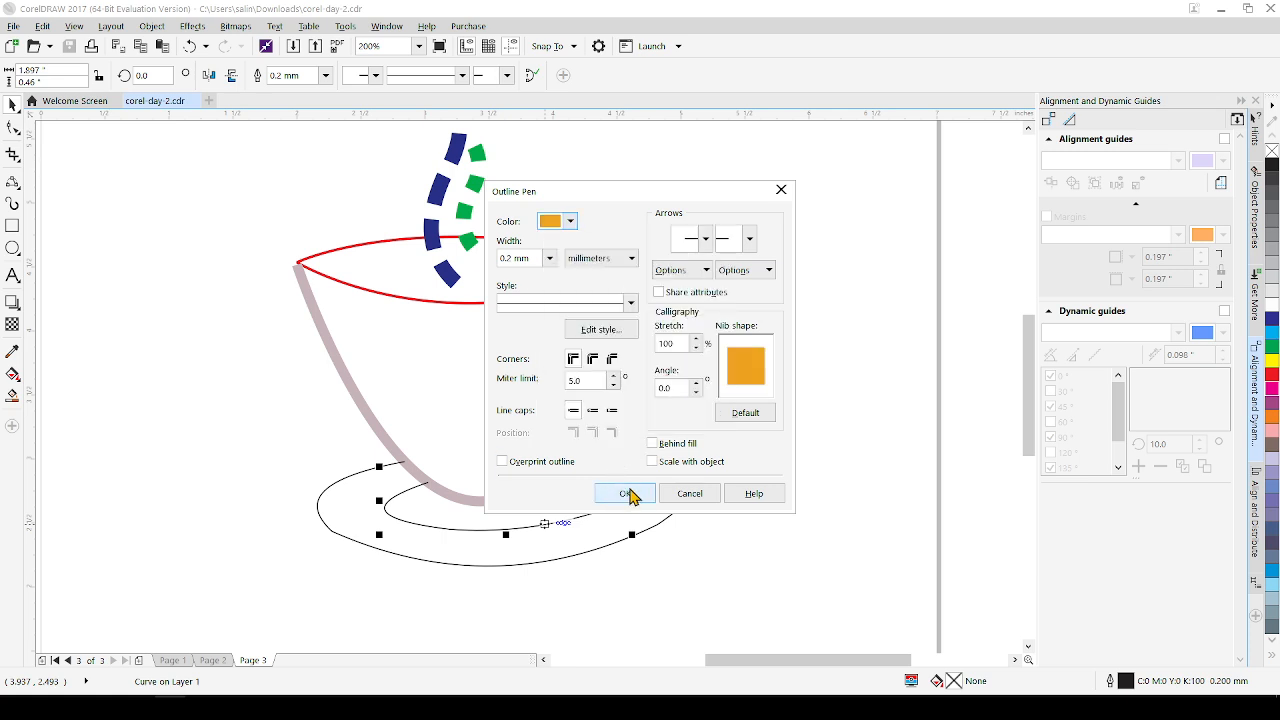
pyautogui.click(628, 494)
pyautogui.click(640, 542)
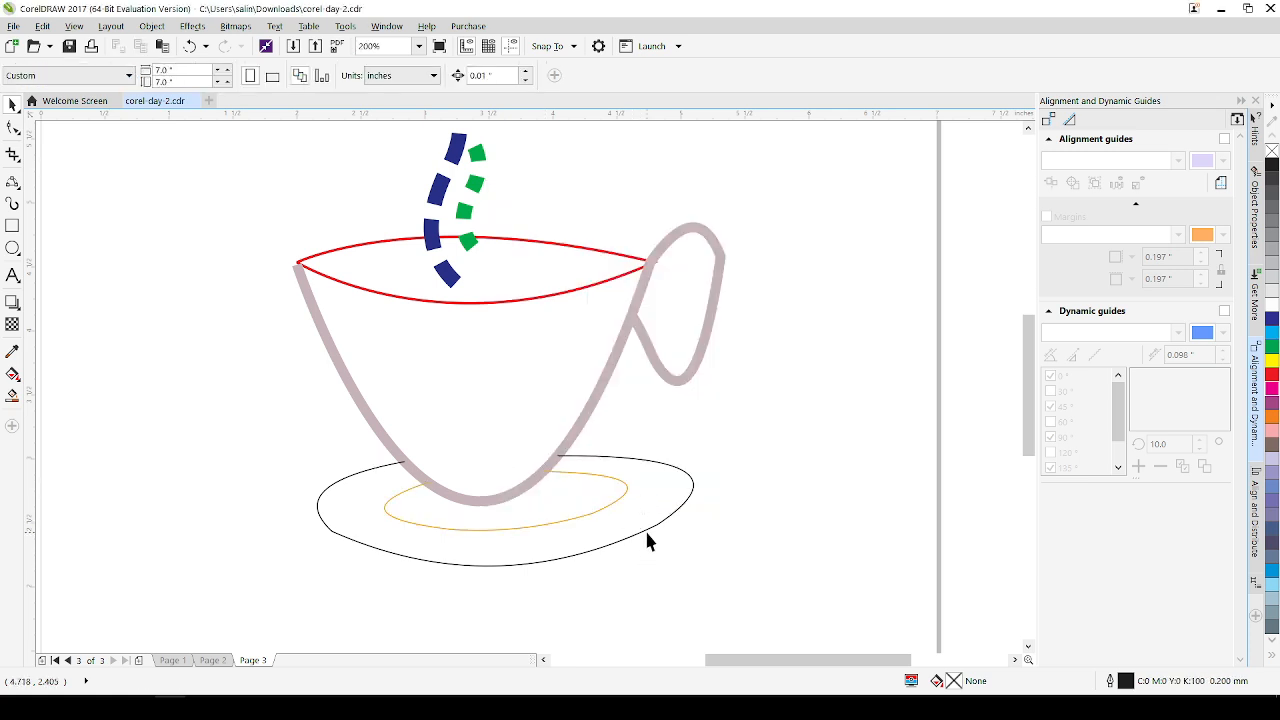
# Try a 4.0 mm orange outline (C5 M48 Y100 K0) on the outer saucer curve and undo it
pyautogui.click(648, 530)
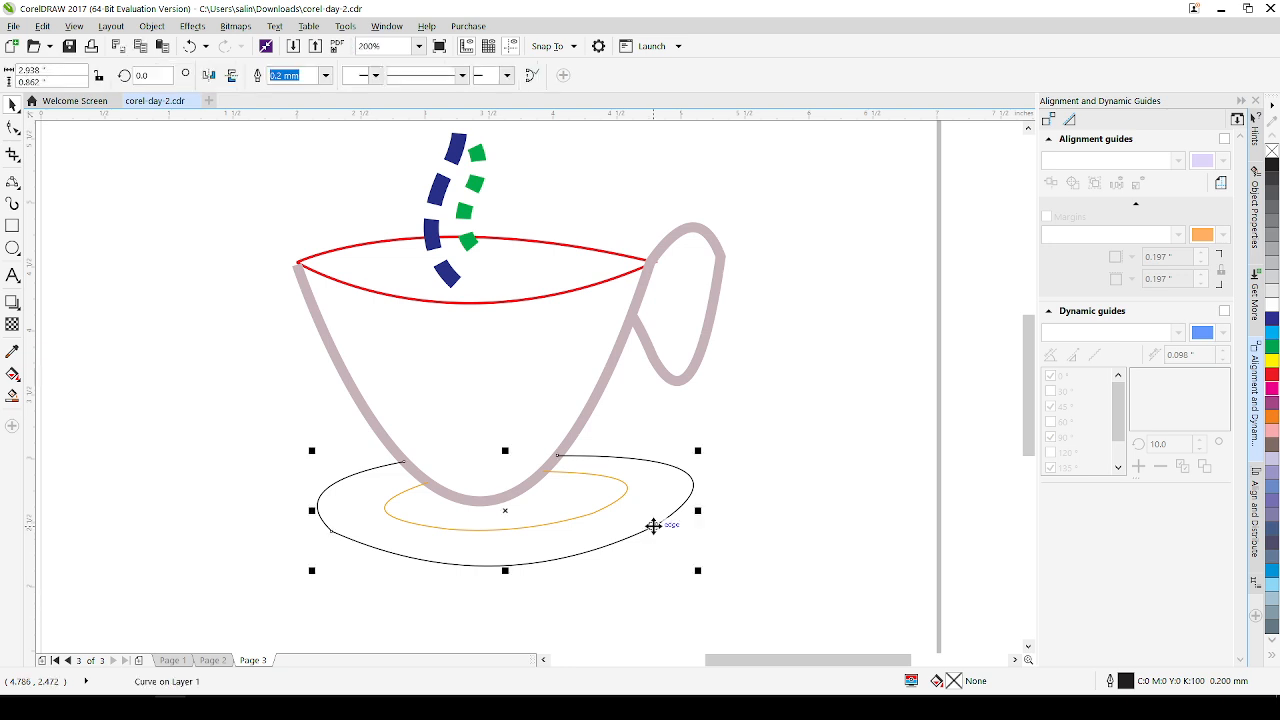
pyautogui.doubleClick(1126, 682)
pyautogui.click(570, 221)
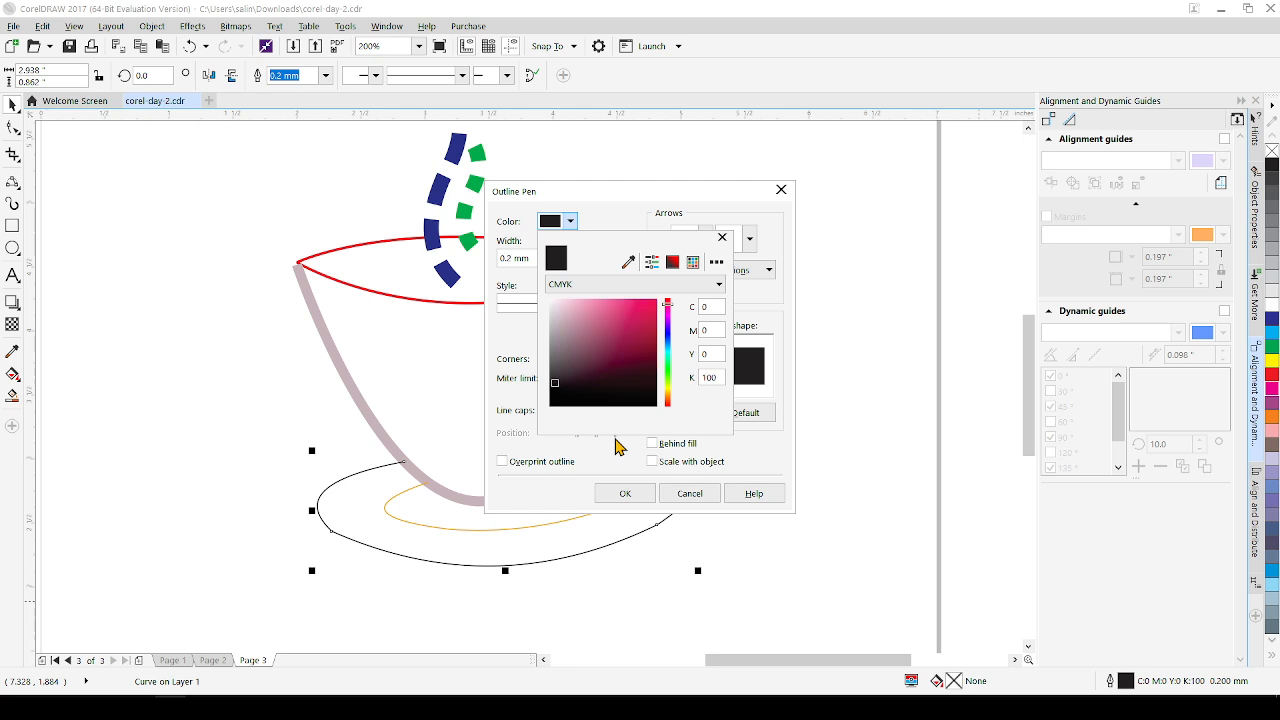
pyautogui.click(667, 392)
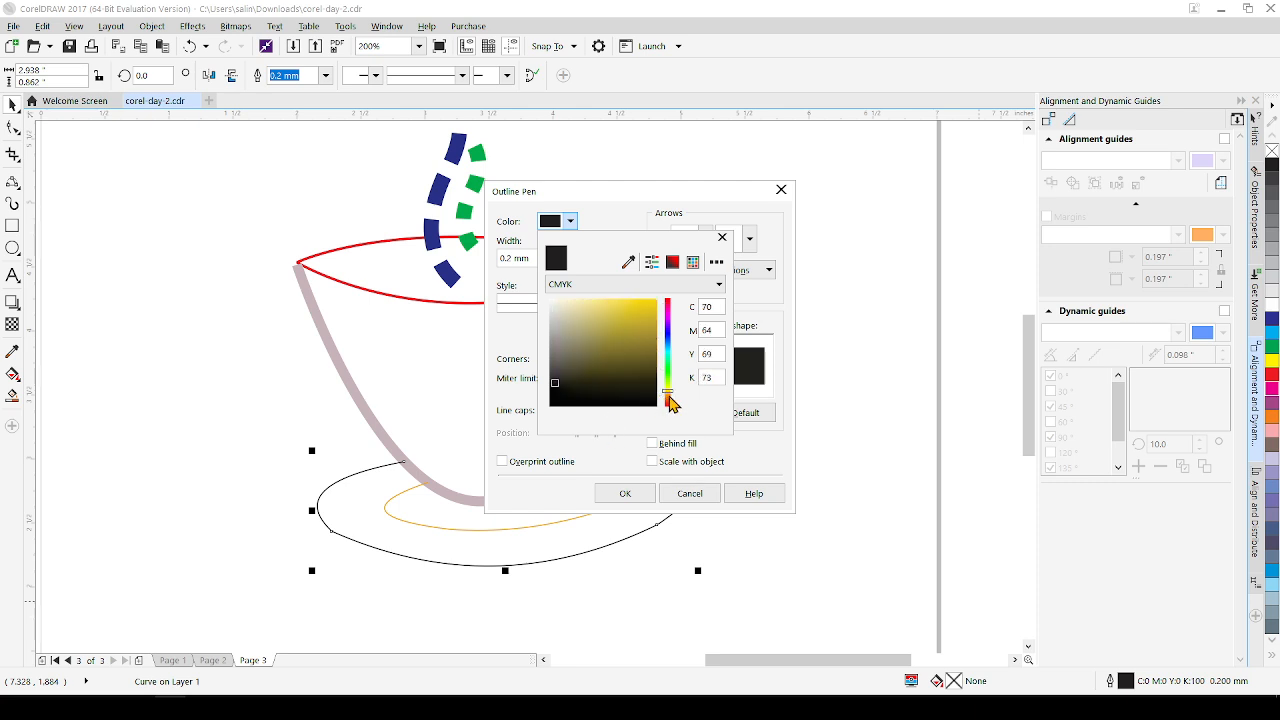
pyautogui.moveTo(668, 395); pyautogui.dragTo(668, 397)
pyautogui.click(653, 306)
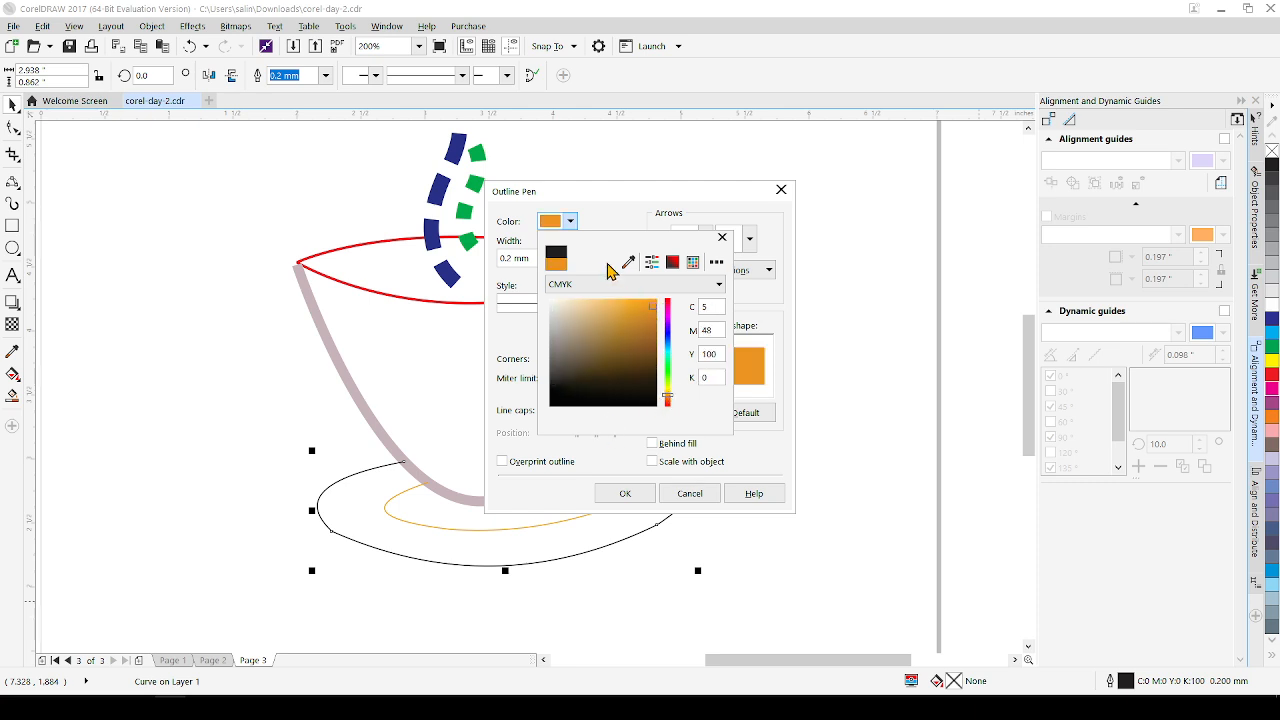
pyautogui.click(722, 238)
pyautogui.click(549, 258)
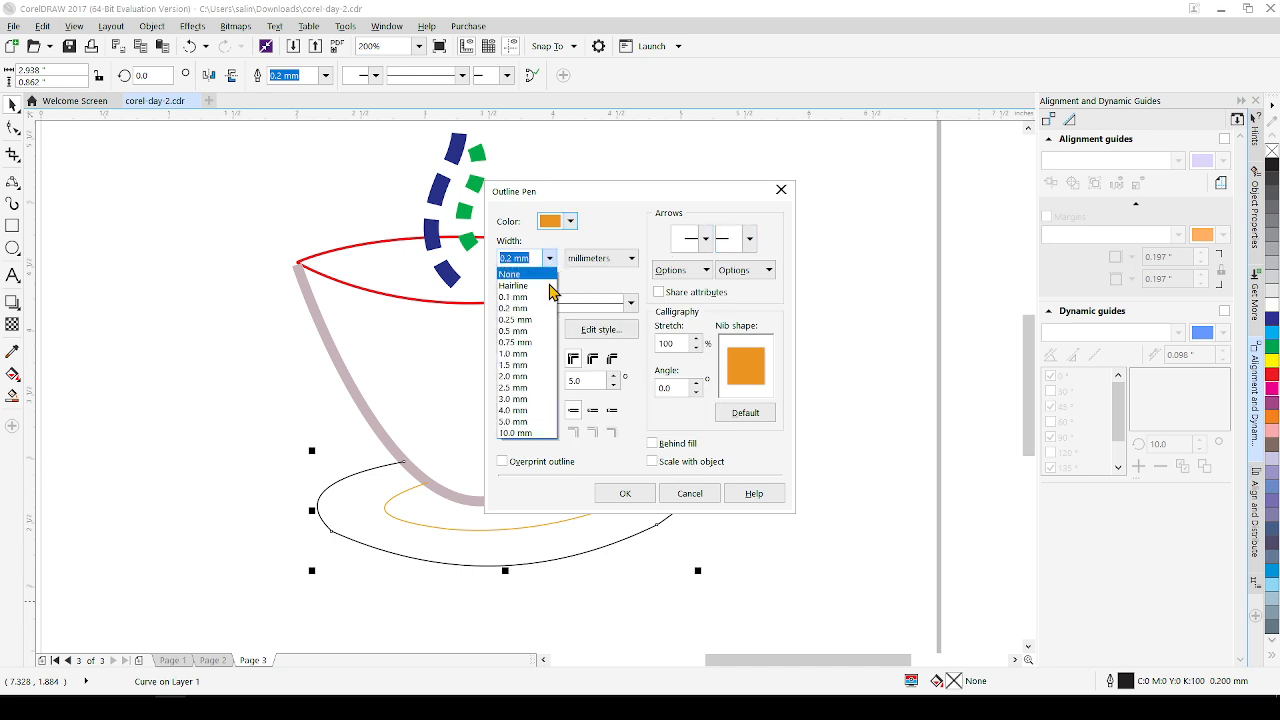
pyautogui.click(520, 411)
pyautogui.click(616, 493)
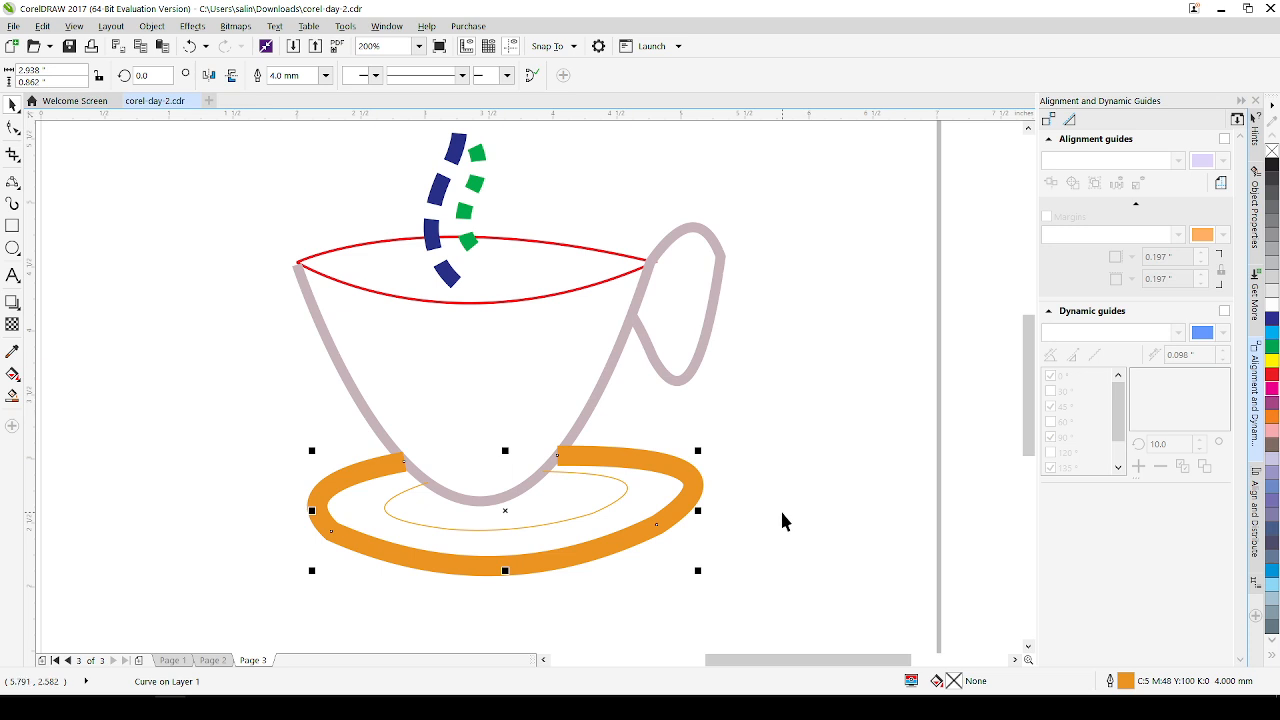
pyautogui.hotkey('ctrl', 'z')
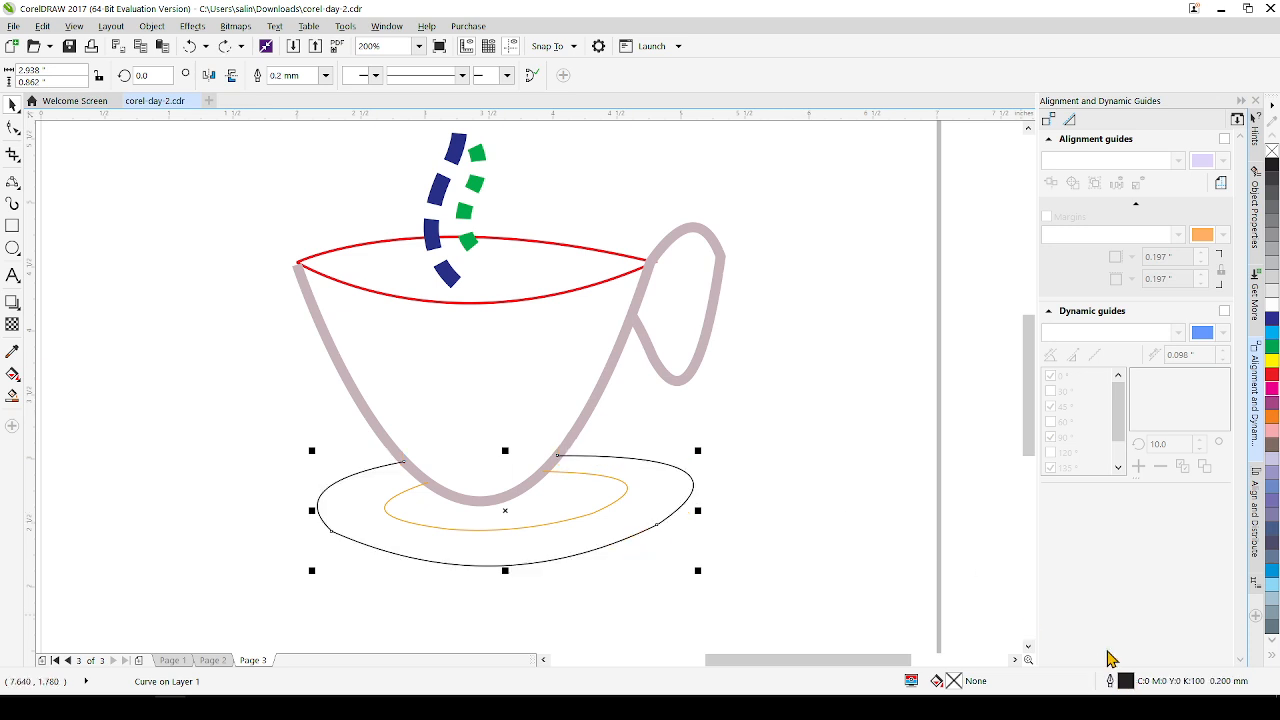
# Open the Outline Pen settings for the outer saucer curve and choose a 1.5 mm width
pyautogui.press('F12')
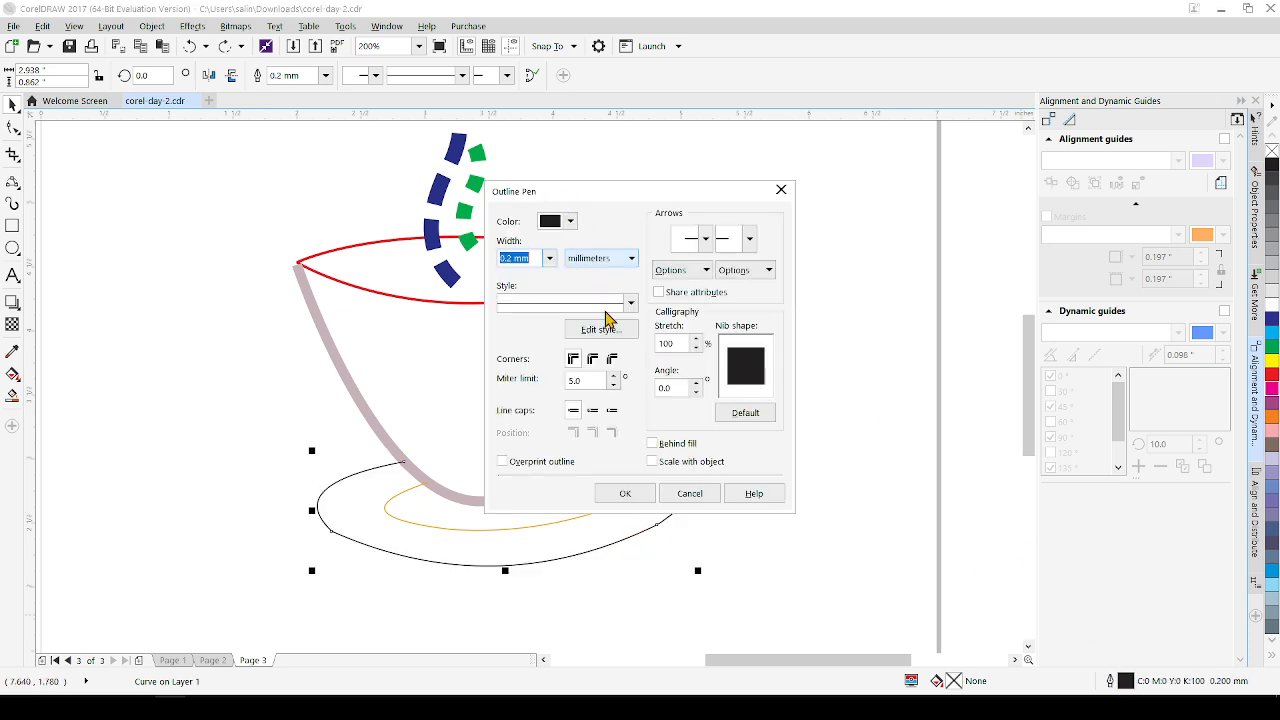
pyautogui.click(549, 258)
pyautogui.click(516, 367)
pyautogui.click(550, 258)
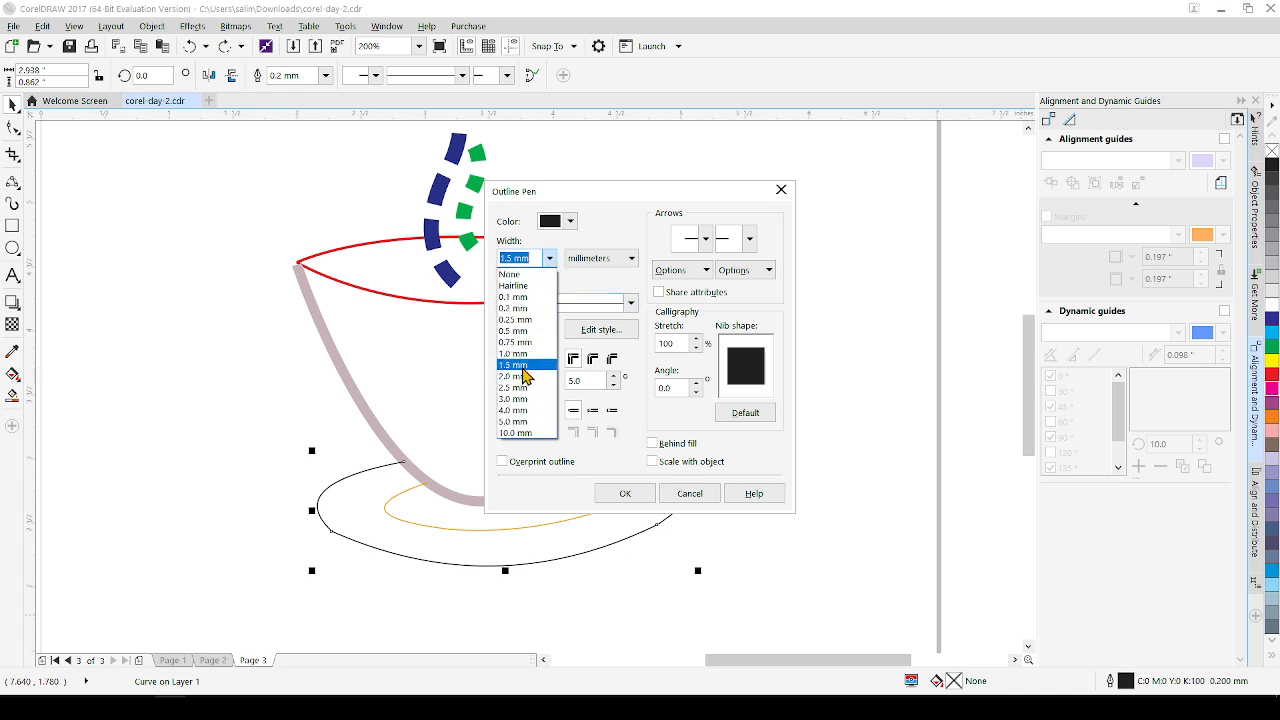
pyautogui.click(522, 366)
# Sample light green (R153 G188 B109) with the color eyedropper for the outer saucer outline, apply the settings, and save the document
pyautogui.click(570, 221)
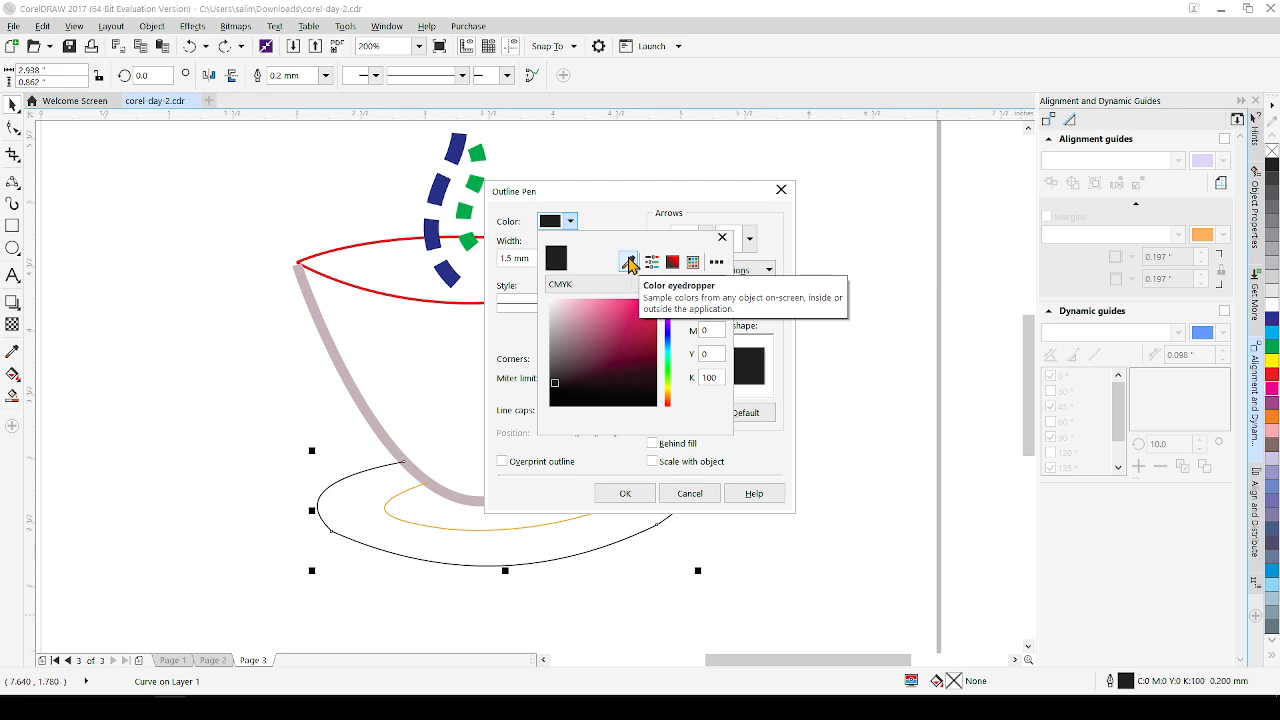
pyautogui.click(629, 262)
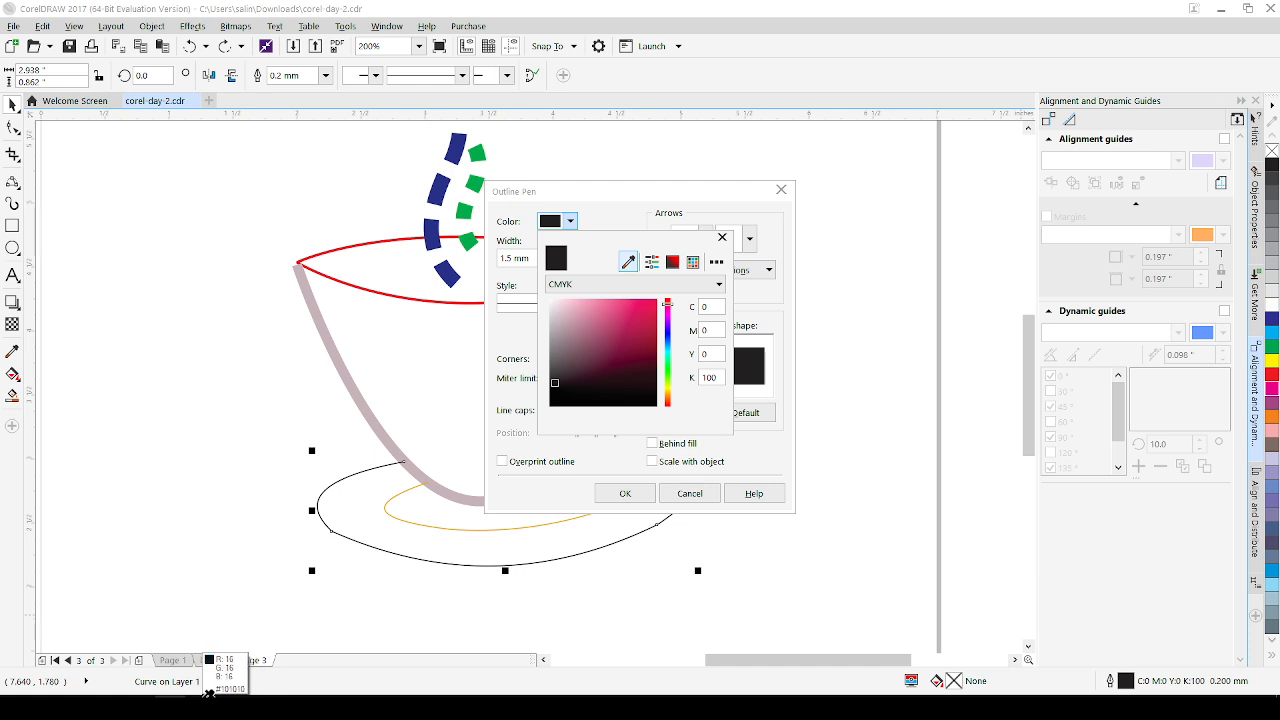
pyautogui.click(148, 692)
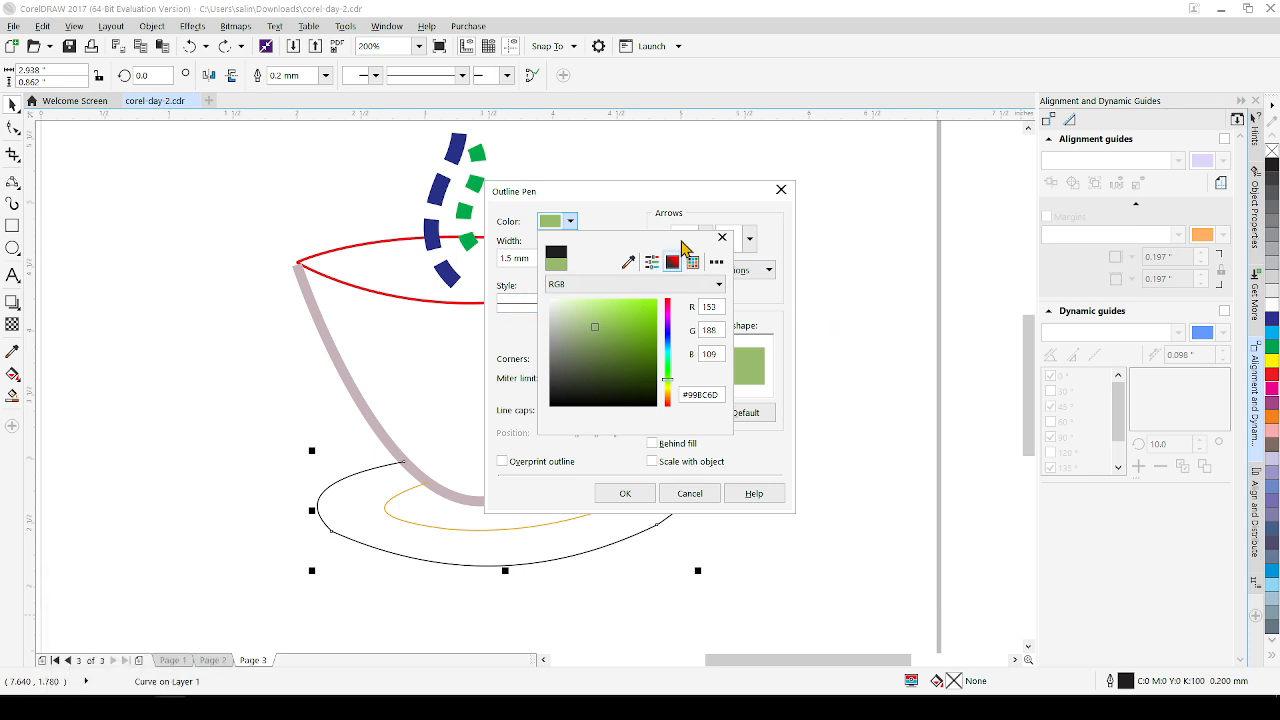
pyautogui.click(626, 500)
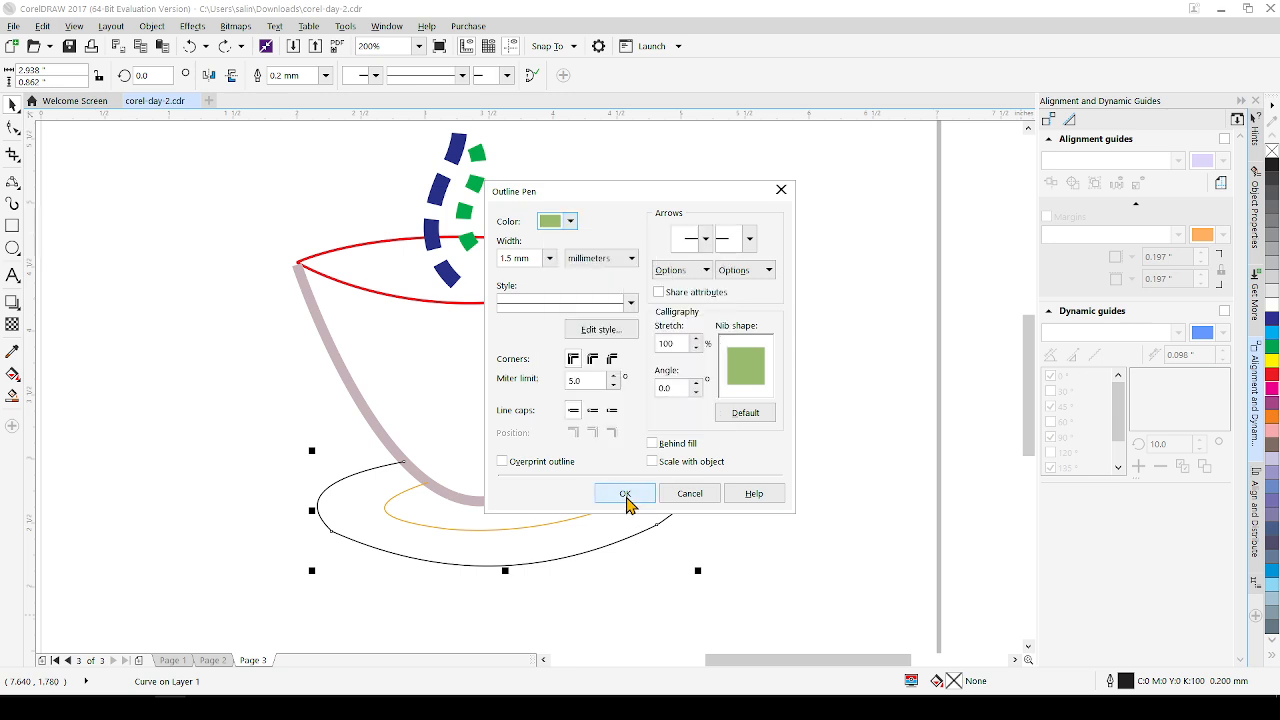
pyautogui.click(626, 494)
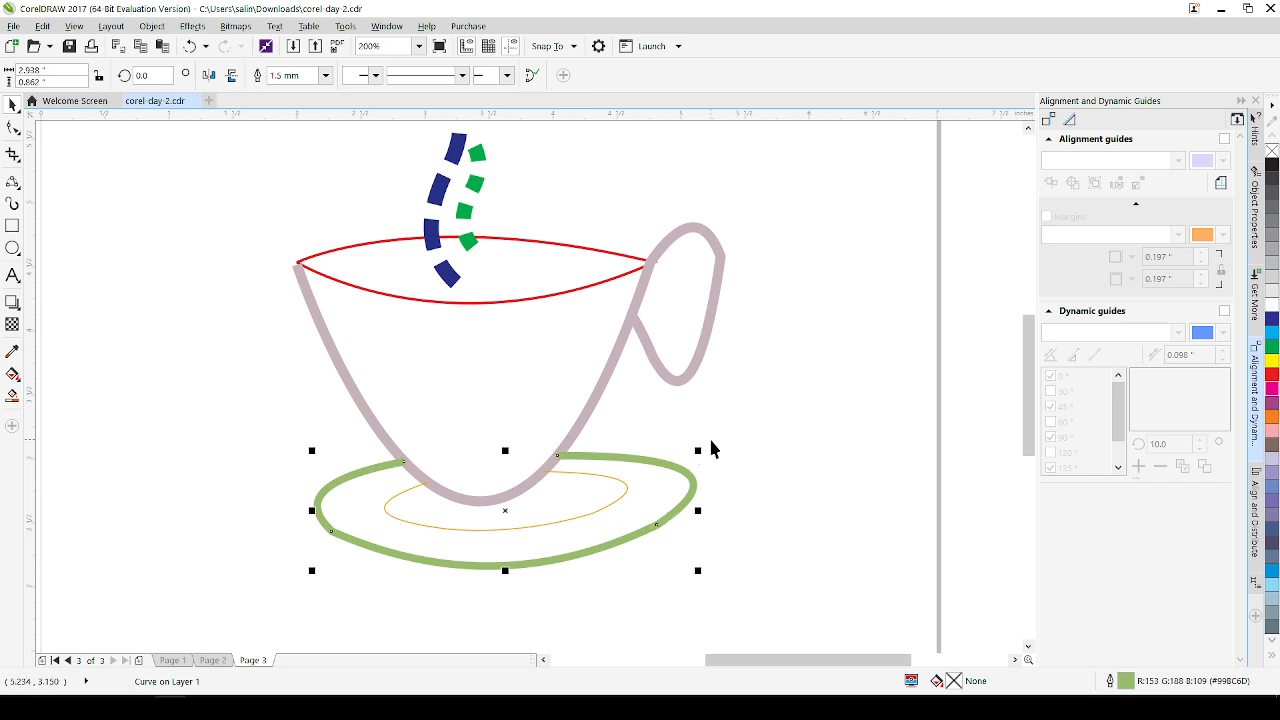
pyautogui.hotkey('ctrl', 's')
# Delete the "ctrl + d" text and the black reference cup image beside the page, and save the document
pyautogui.scroll(-2, 755, 410)
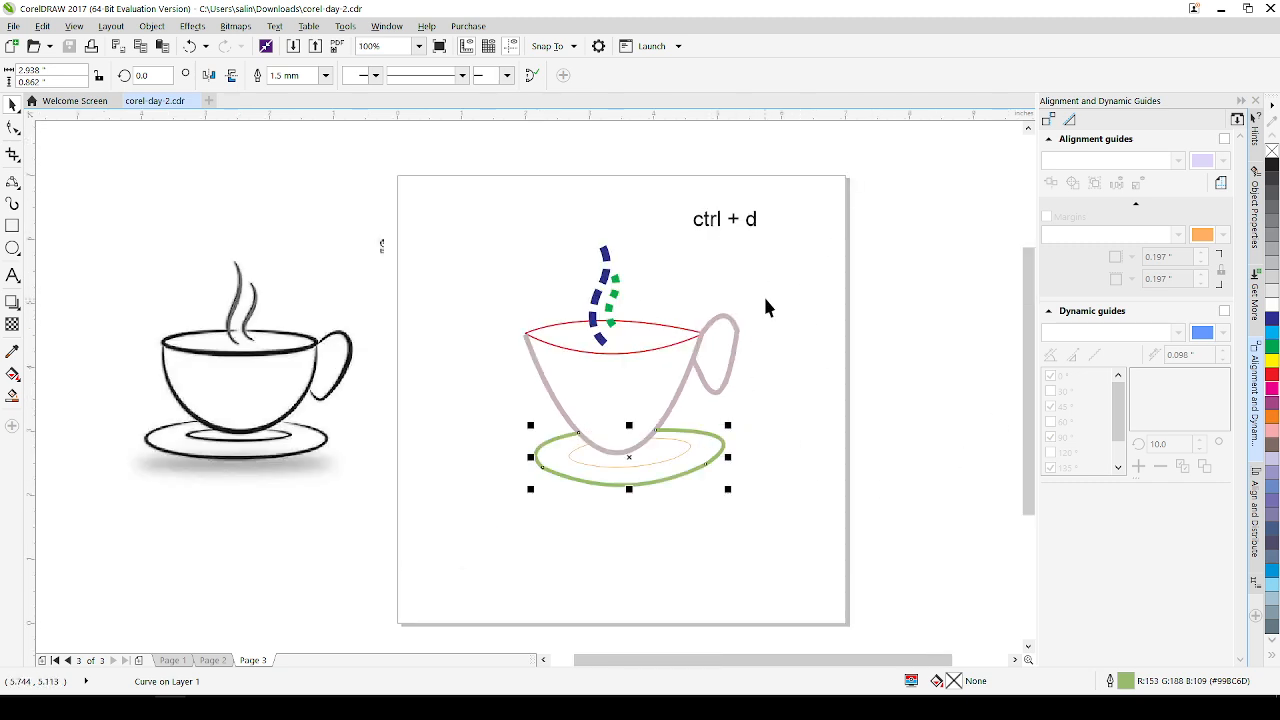
pyautogui.moveTo(655, 172); pyautogui.dragTo(800, 262)
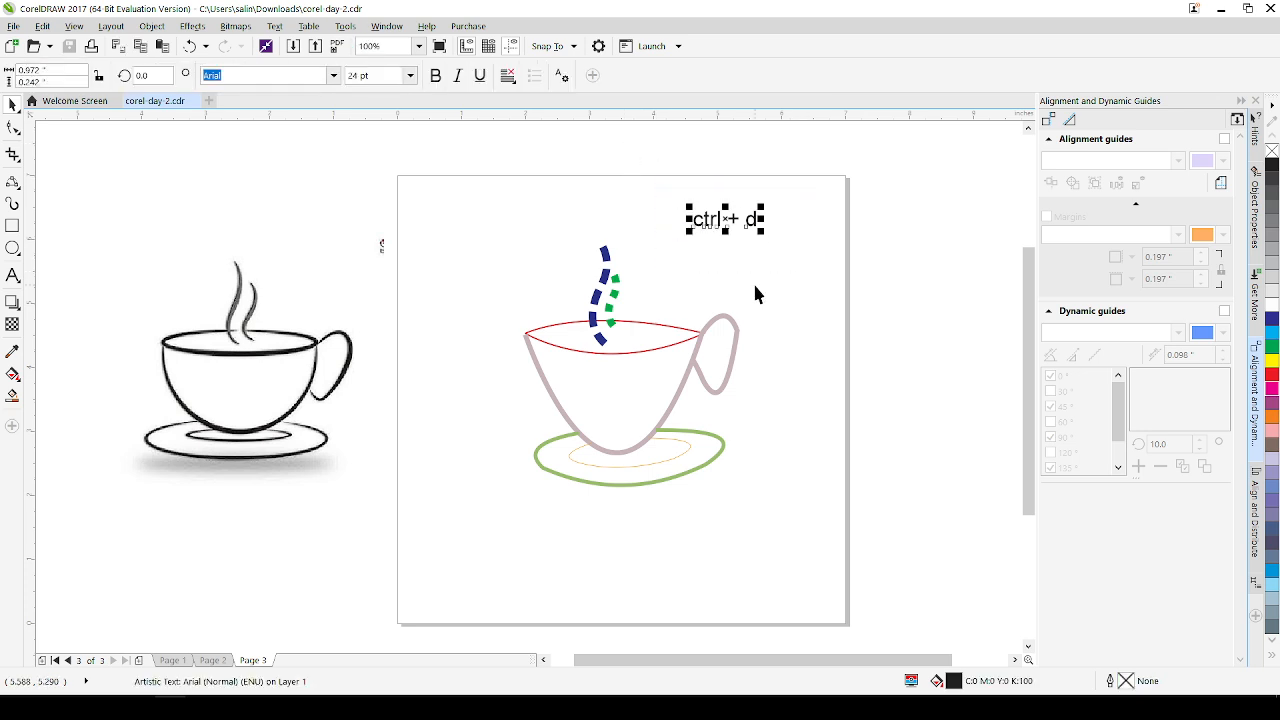
pyautogui.press('Delete')
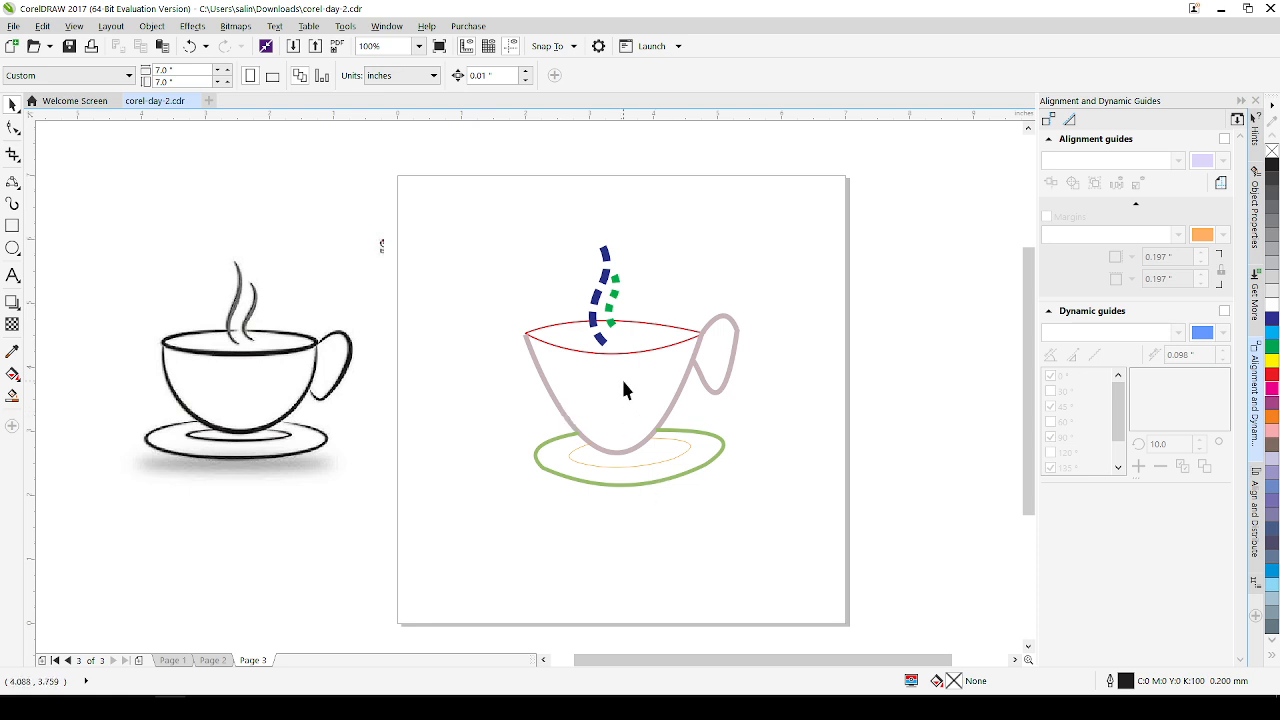
pyautogui.click(282, 351)
pyautogui.press('Delete')
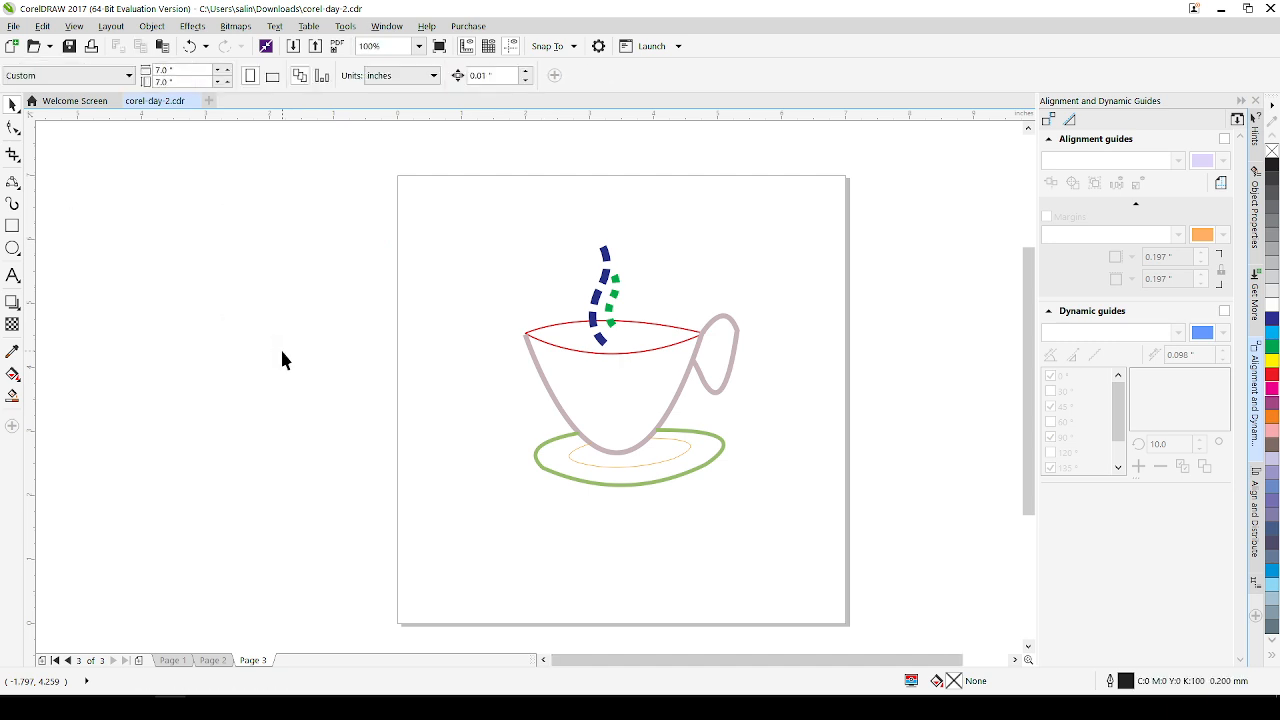
pyautogui.hotkey('ctrl', 's')
# Insert a new page after page 3 and activate the B-Spline tool on it
pyautogui.rightClick(259, 665)
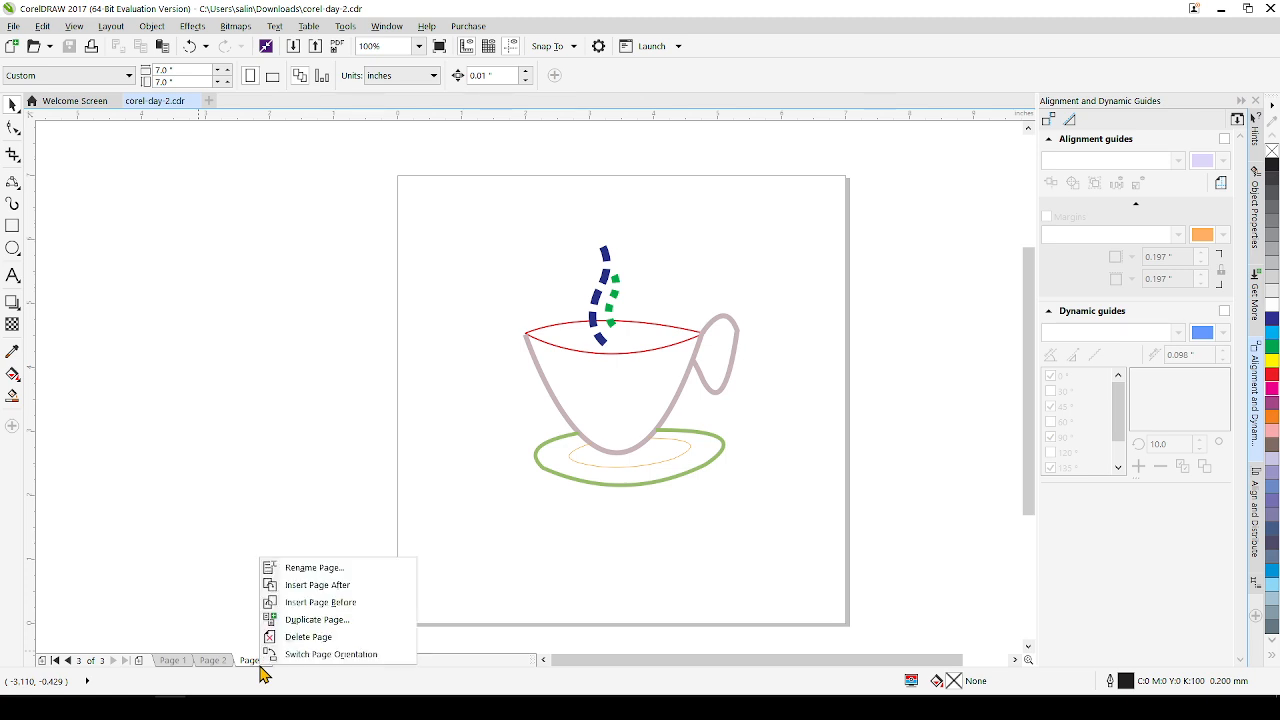
pyautogui.click(332, 586)
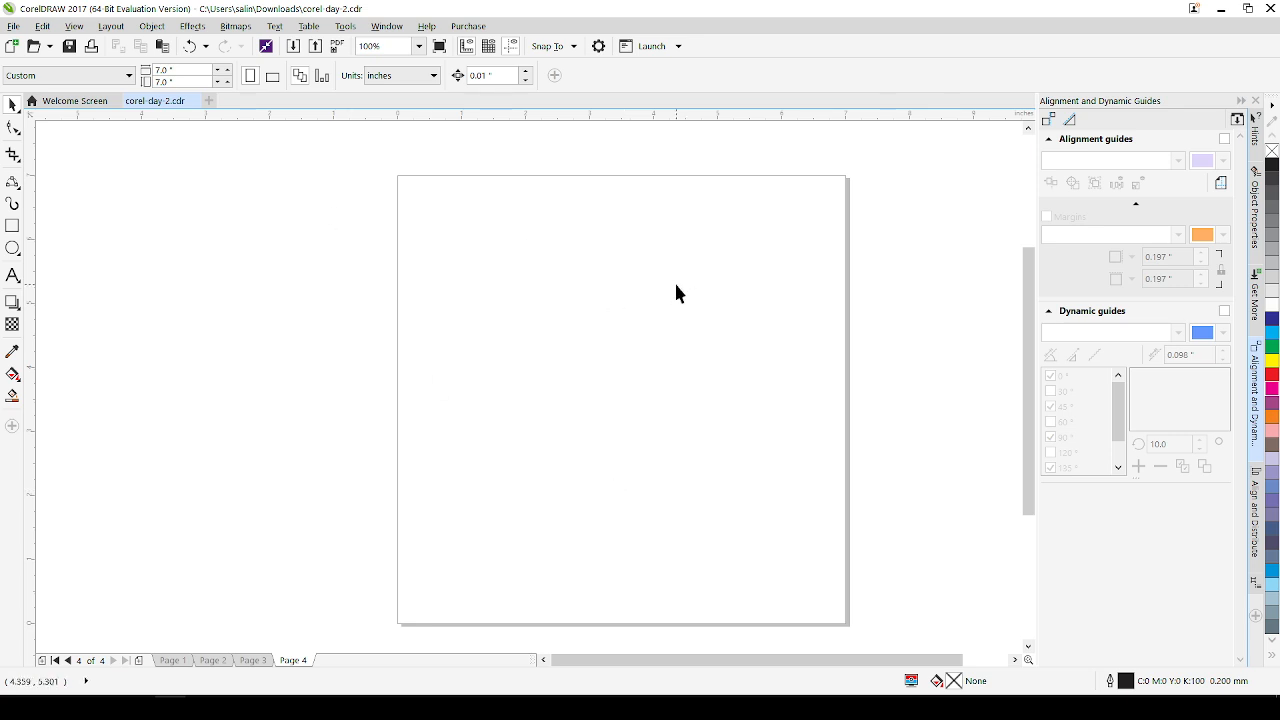
pyautogui.click(20, 190)
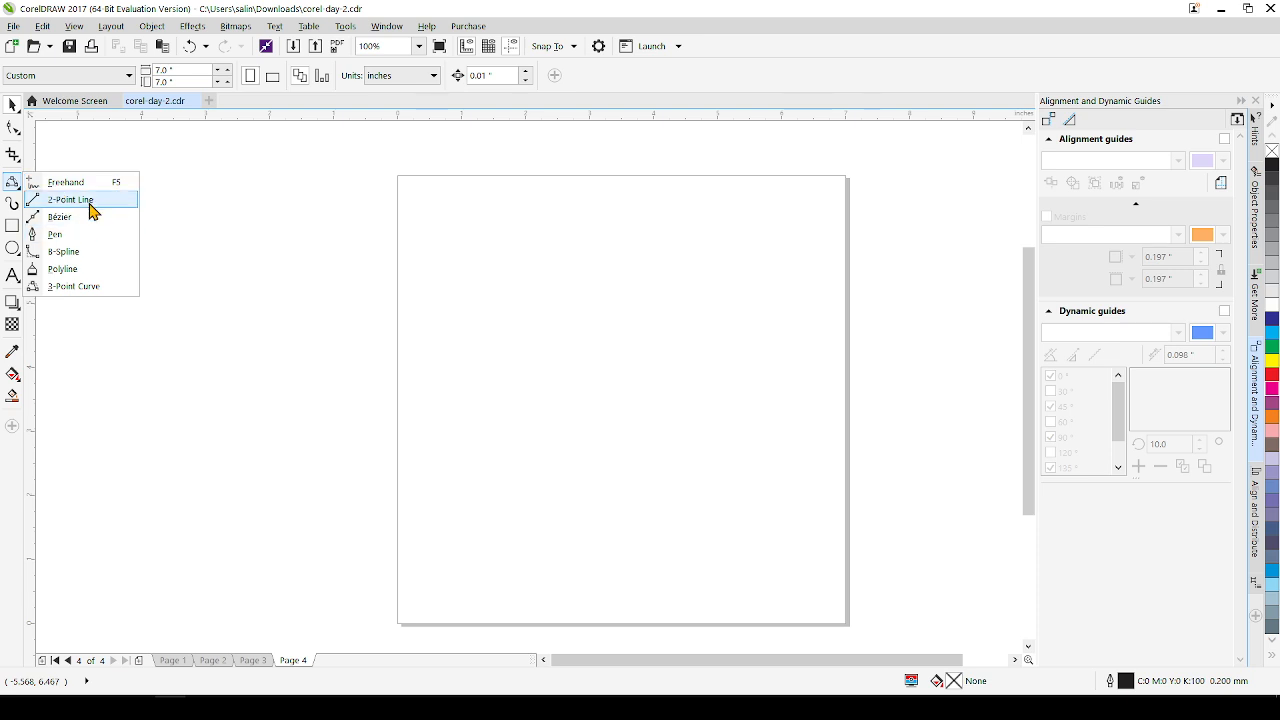
pyautogui.click(70, 252)
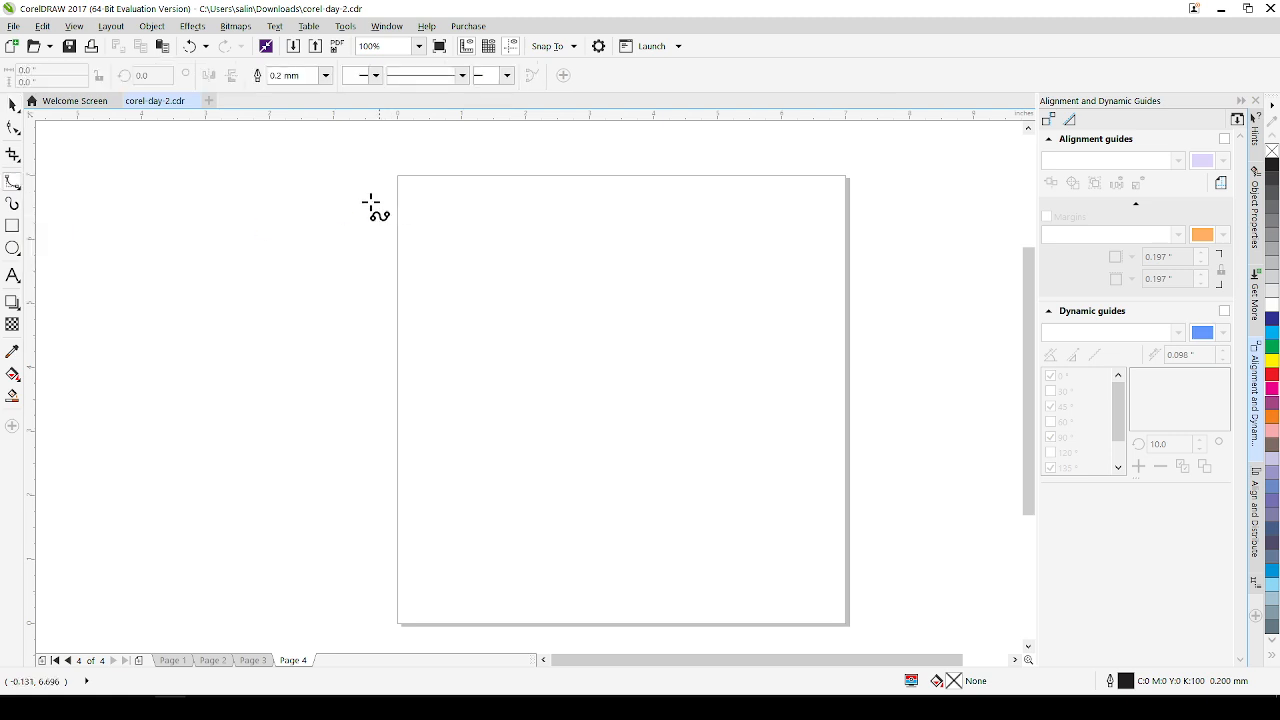